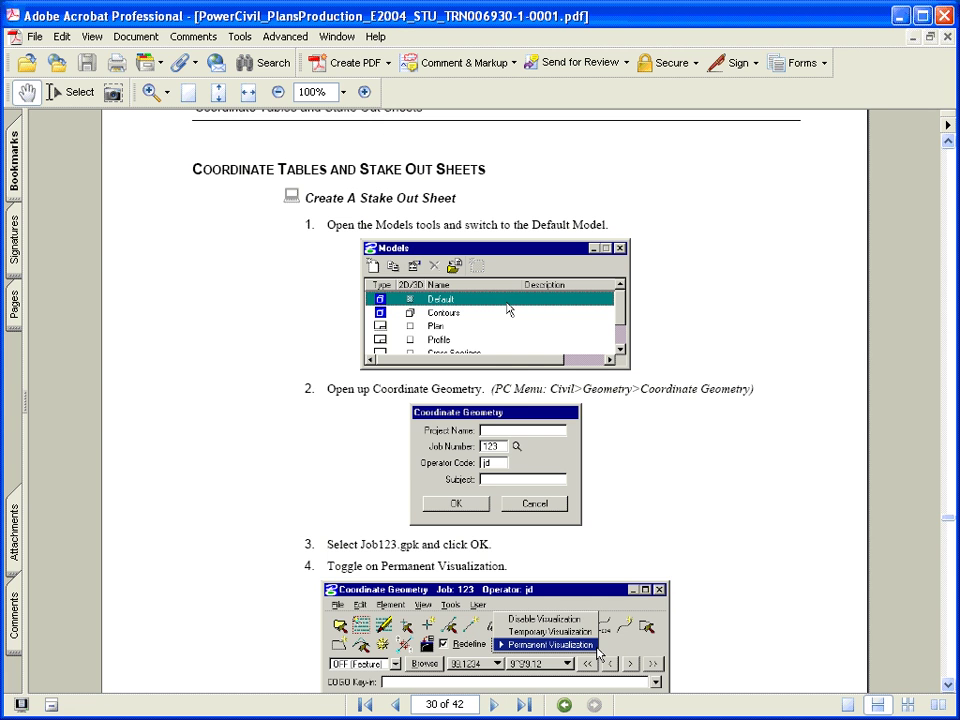
Switch from the Acrobat stake-out guide to the PowerCivil layout drawing
key(alt+Tab)
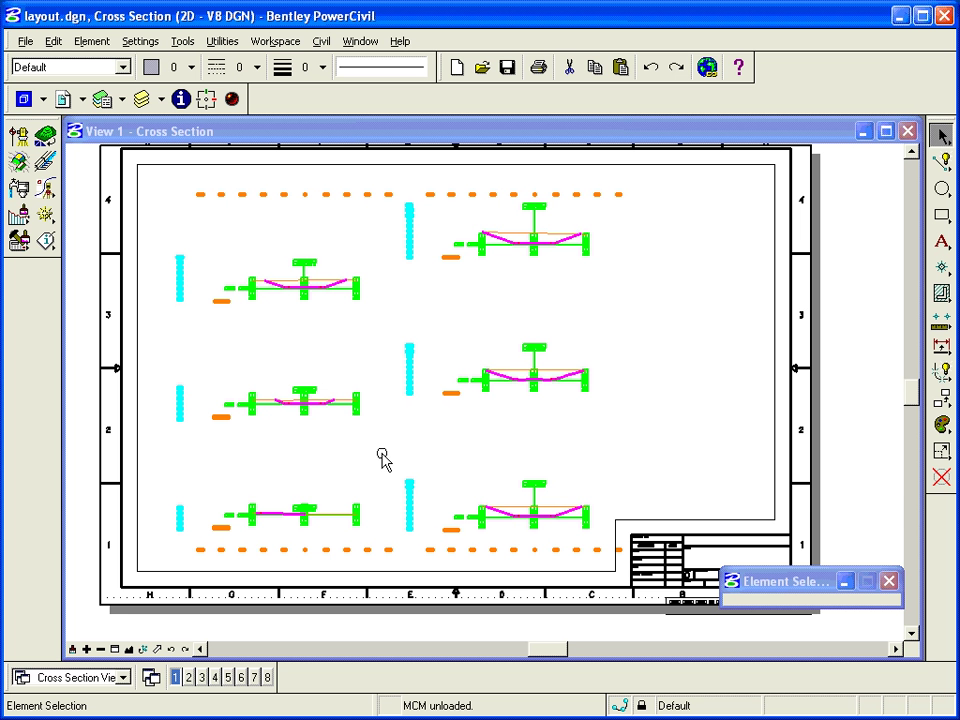
Make the Default model of layout.dgn active so View 1 shows the site plan
click(124, 679)
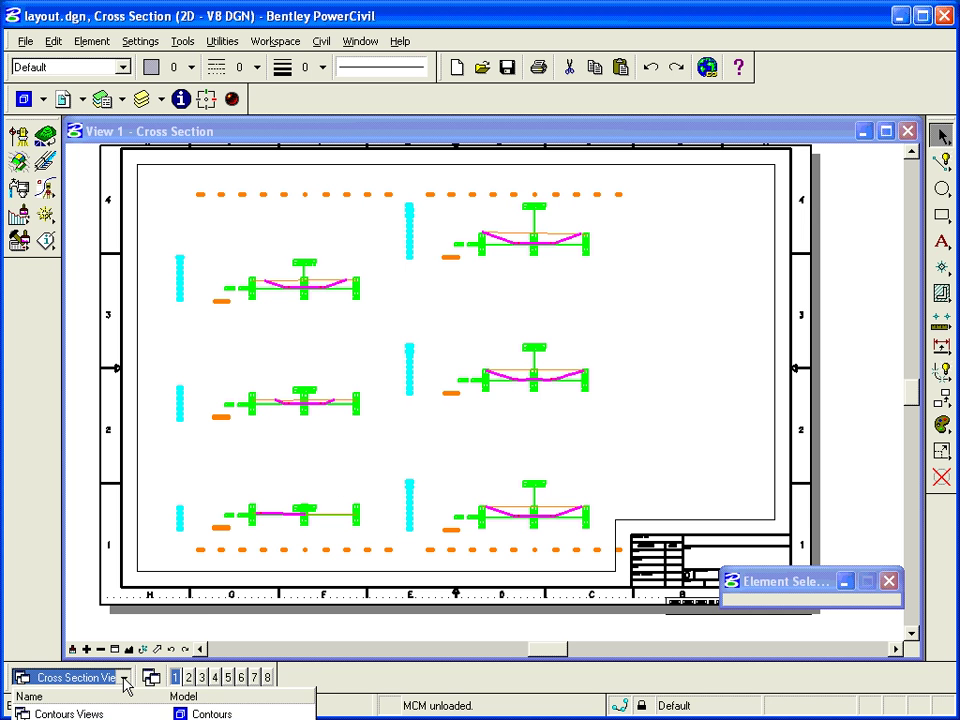
click(124, 681)
click(44, 103)
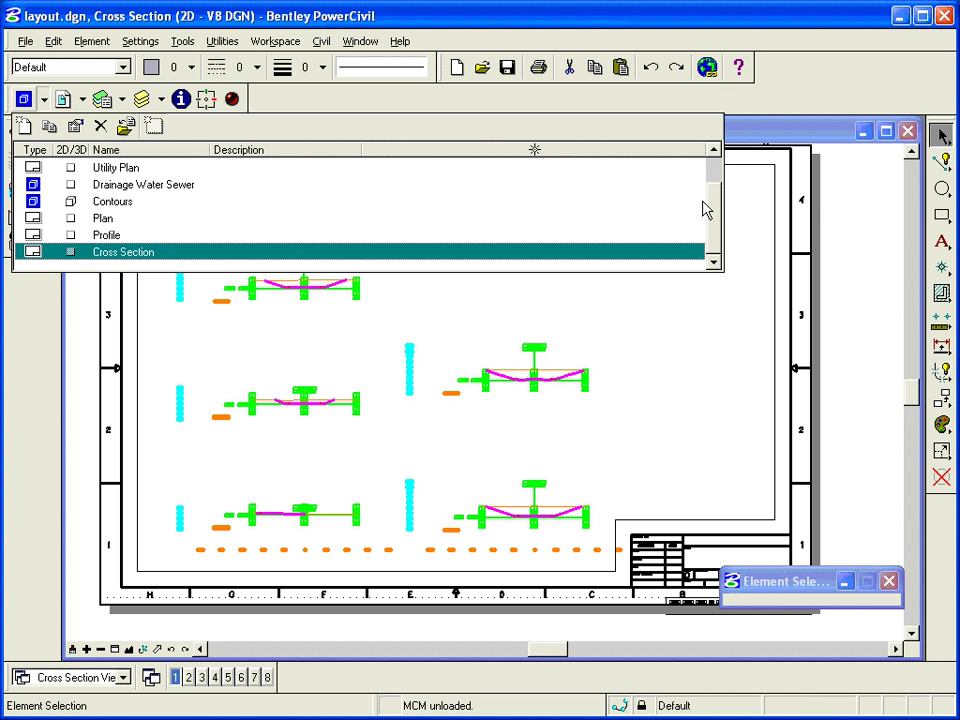
double_click(713, 151)
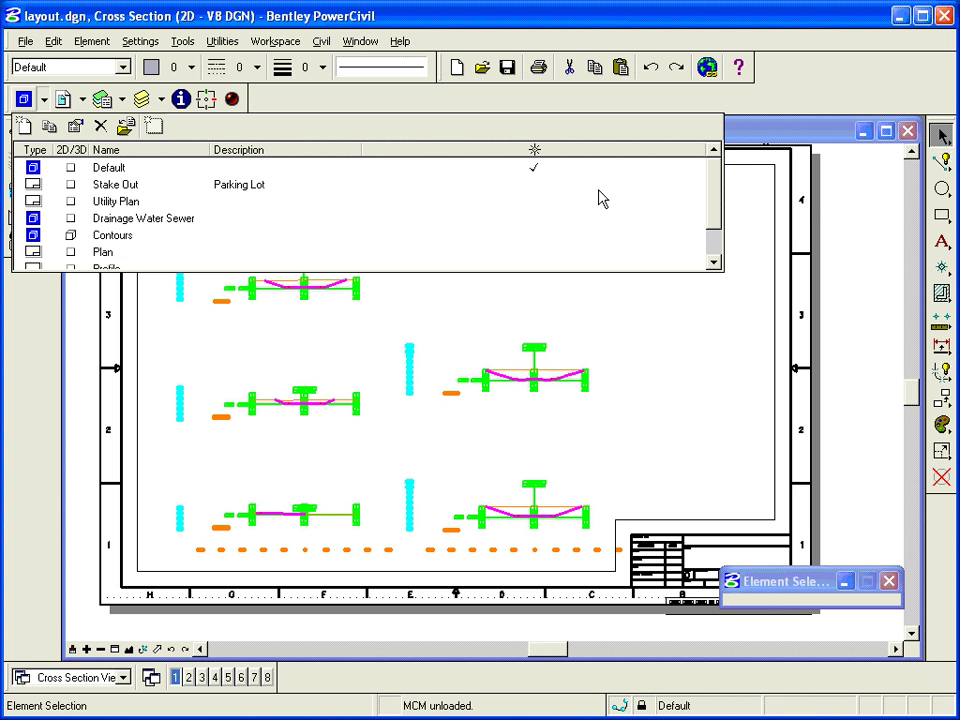
click(37, 170)
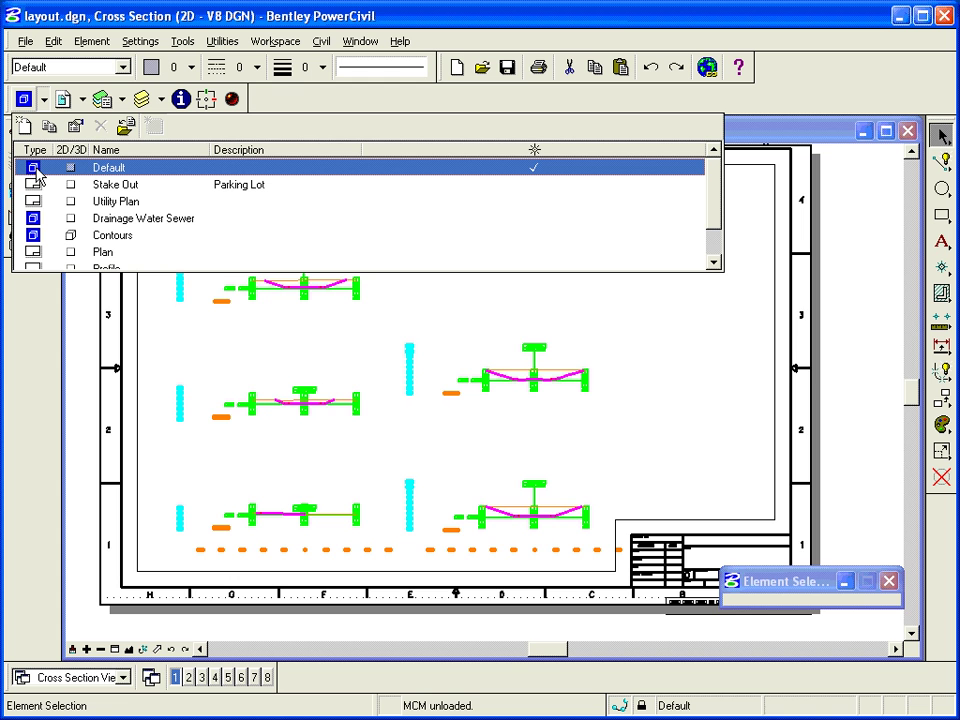
double_click(42, 170)
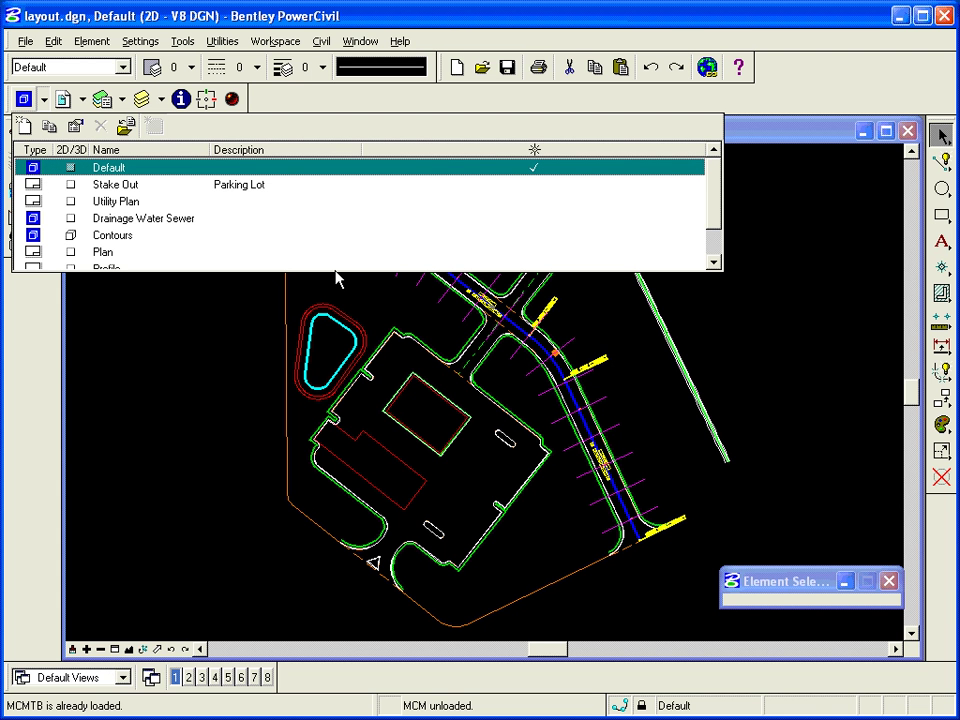
click(585, 450)
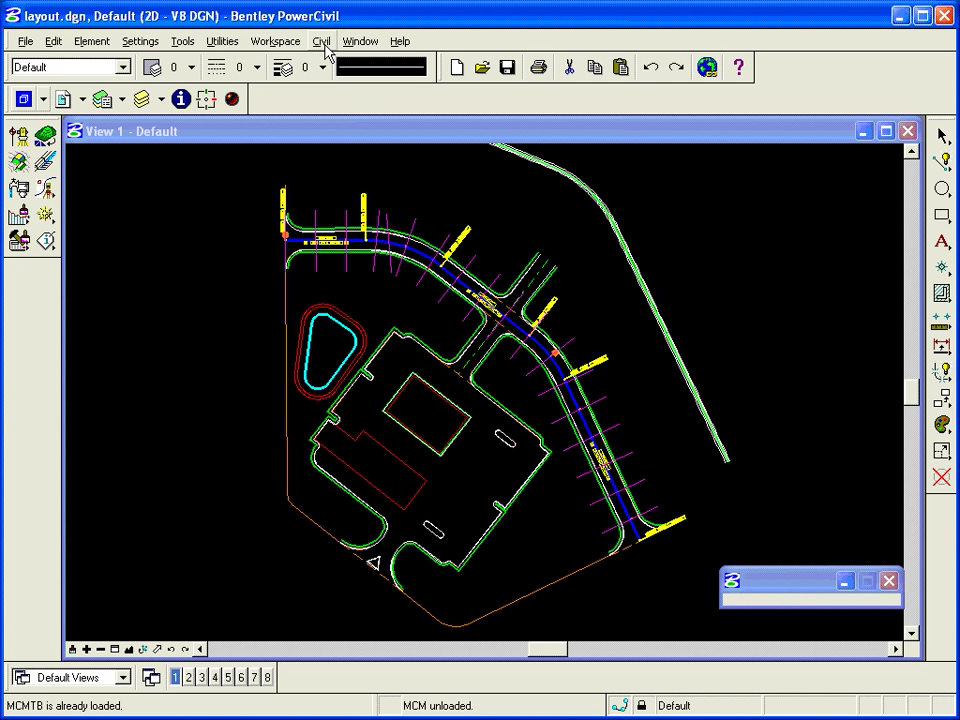
Open the existing layout.gsf project in the Site Modeler Project Wizard
click(323, 44)
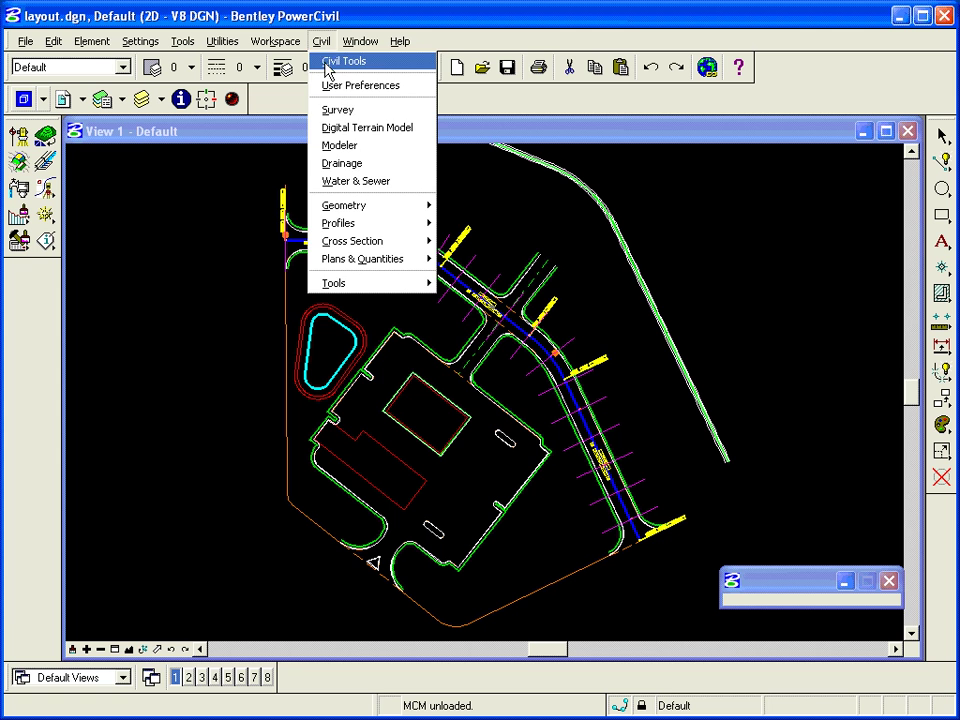
click(340, 147)
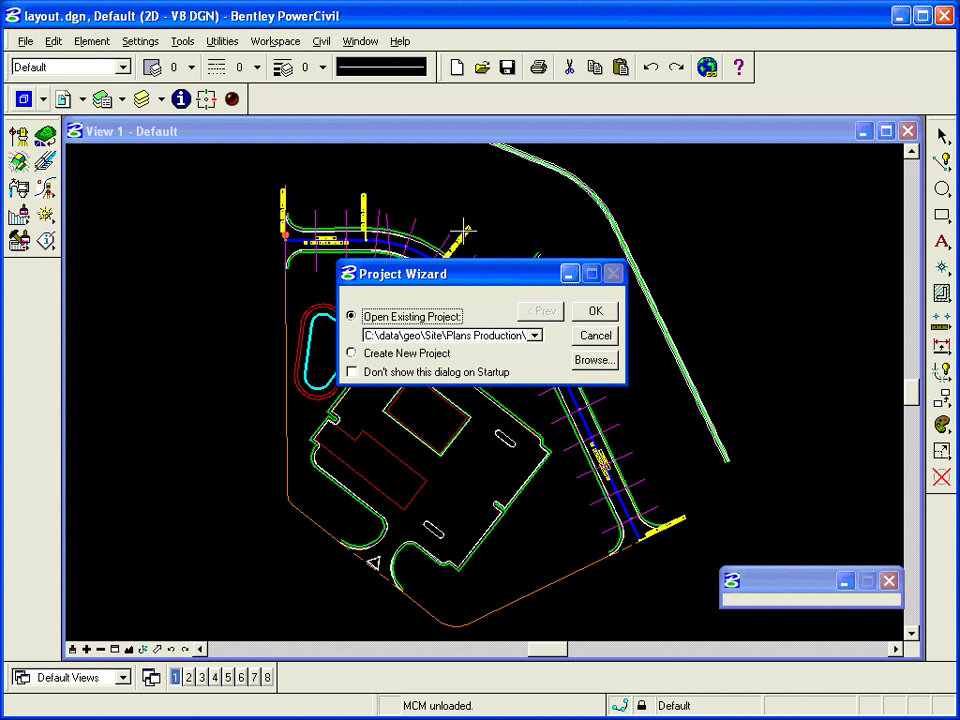
click(605, 360)
click(340, 266)
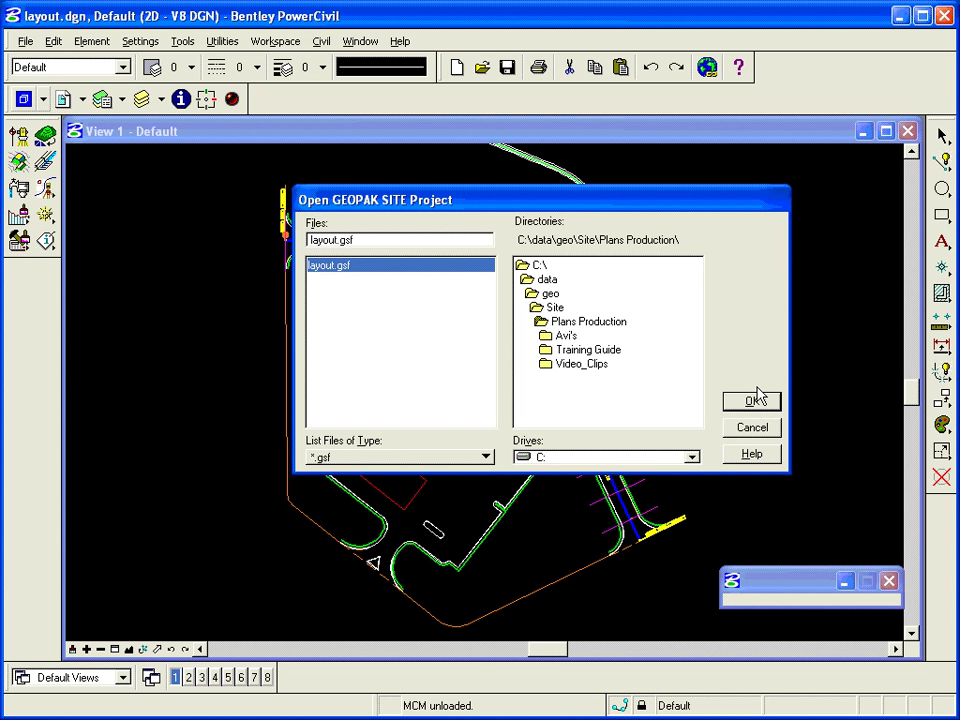
click(755, 399)
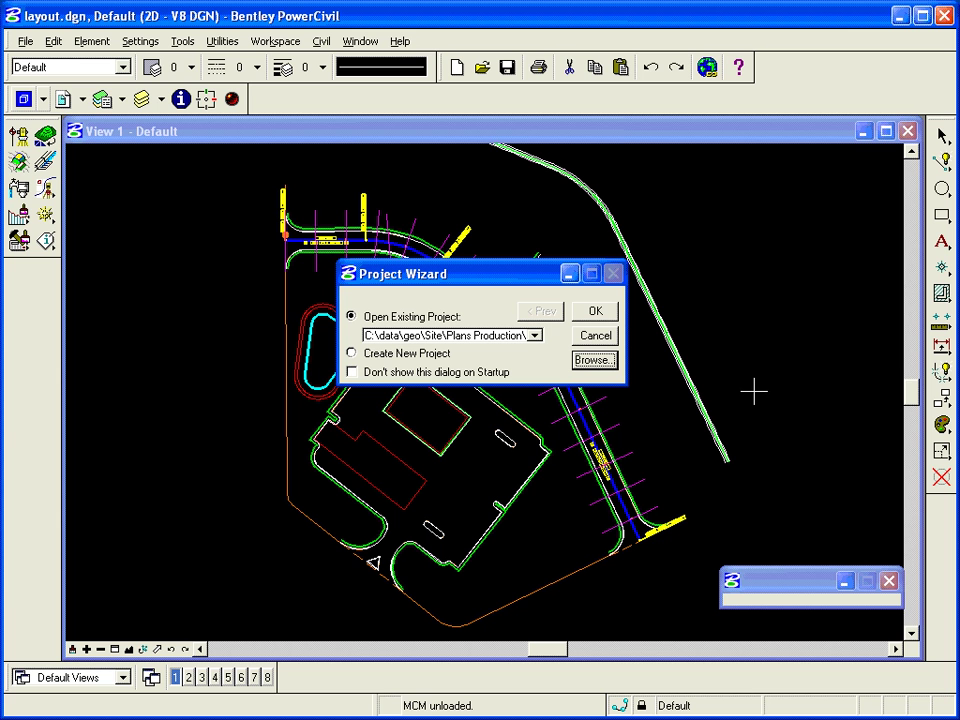
click(598, 313)
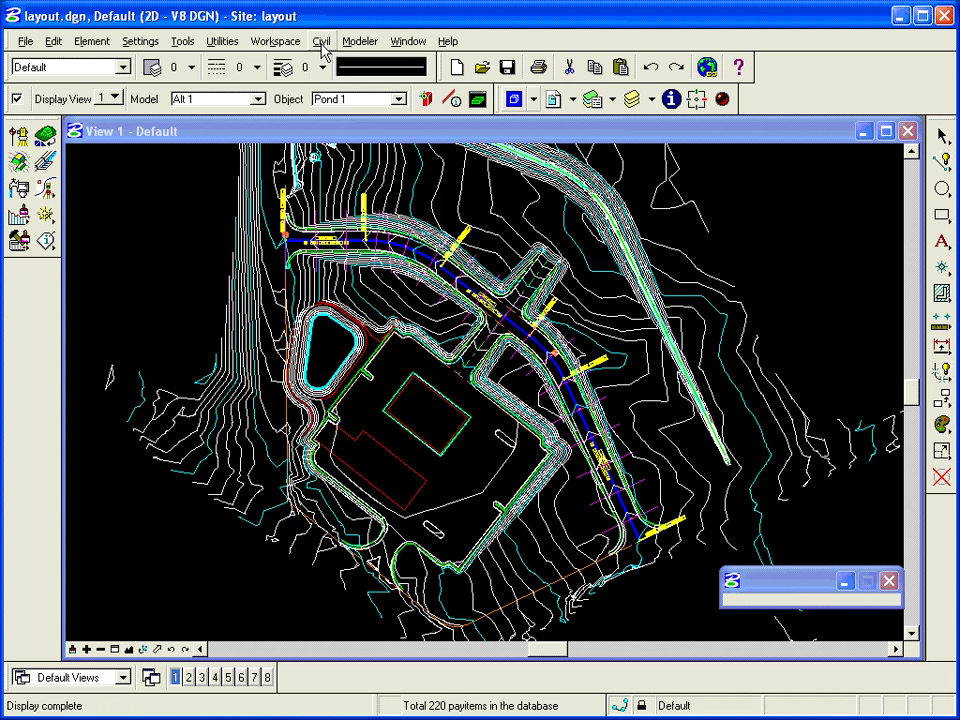
Start Coordinate Geometry on job123.gpk with the operator code entered
click(321, 41)
mouse_move(395, 212)
click(525, 246)
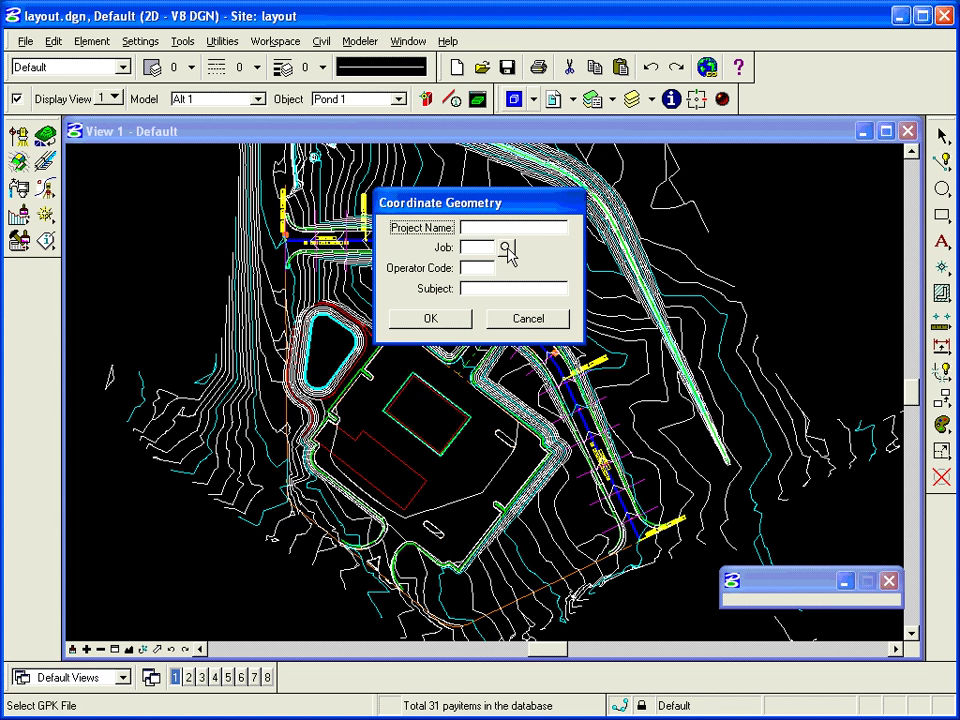
click(506, 248)
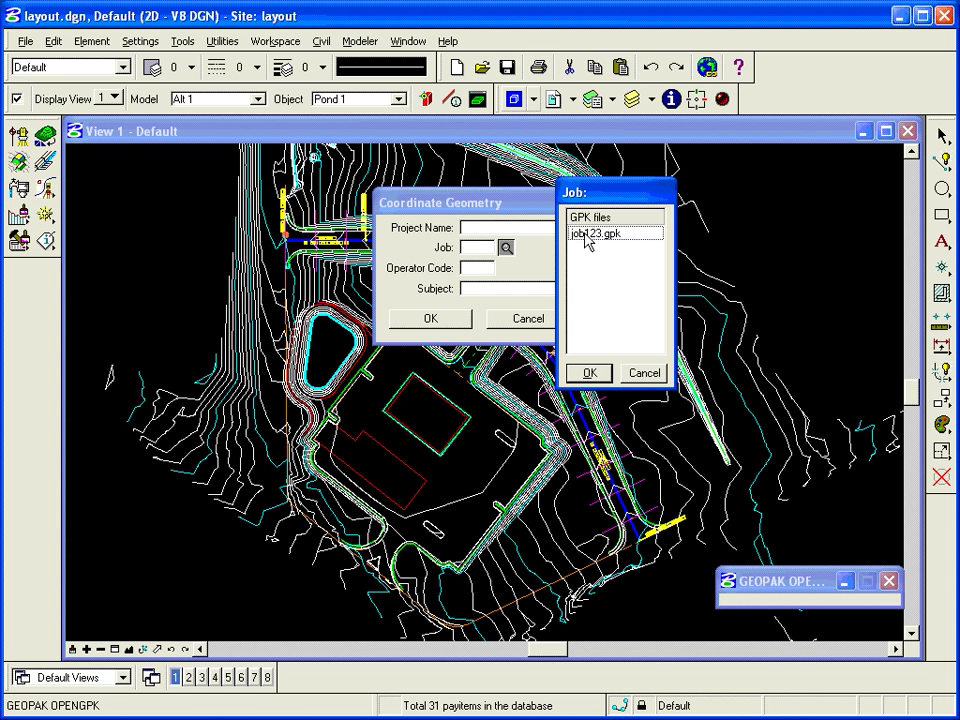
click(588, 236)
click(590, 373)
click(466, 268)
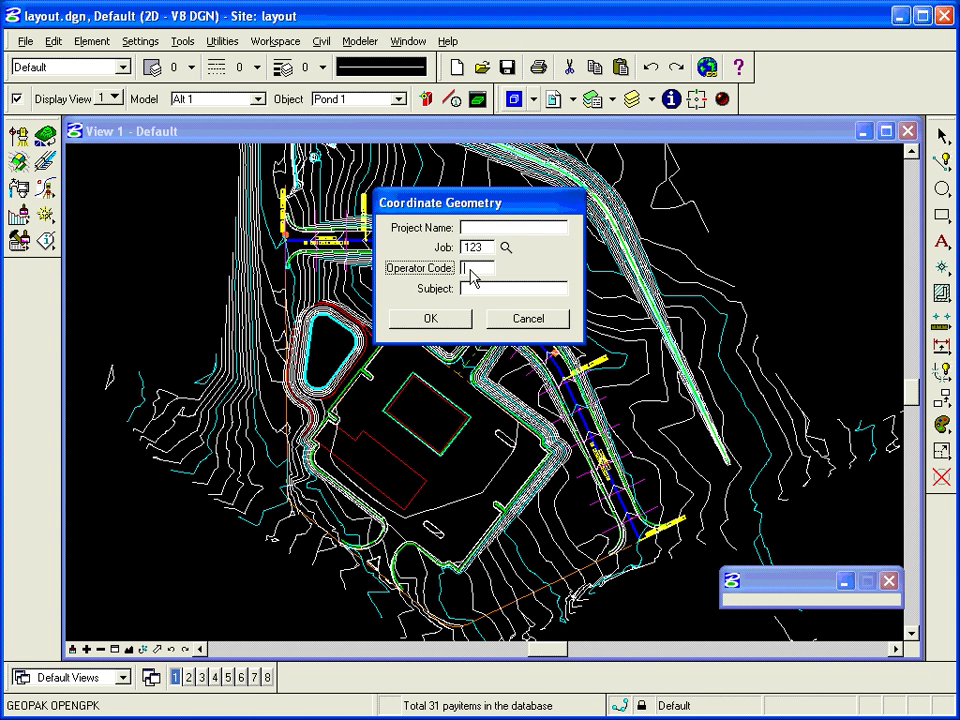
text(br)
click(432, 320)
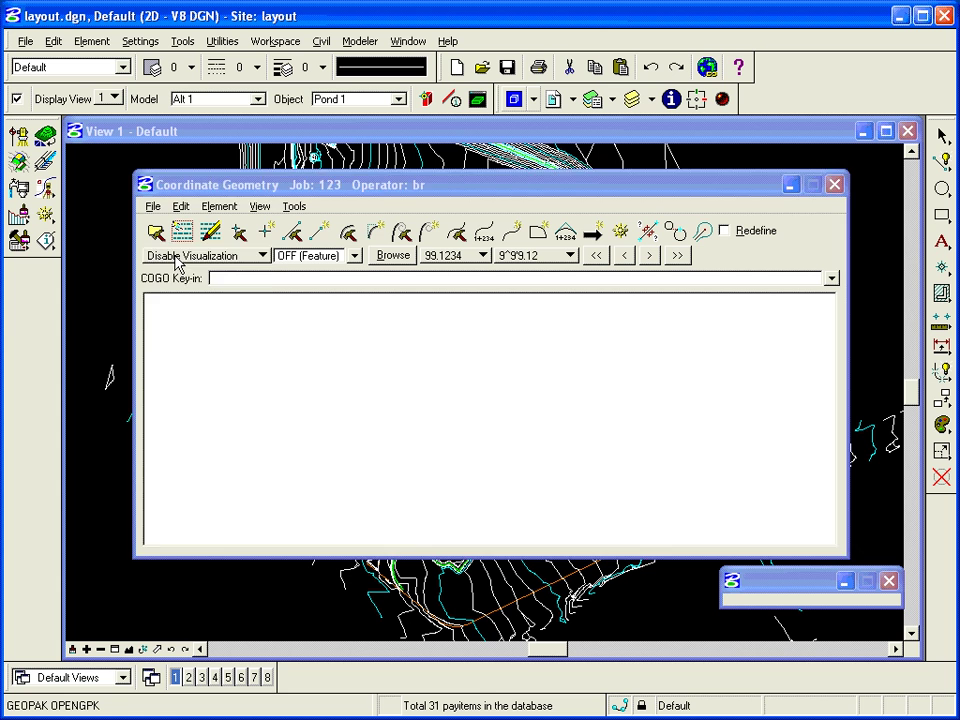
Turn on Permanent Visualization and minimize the coordinate geometry window
click(205, 257)
click(211, 288)
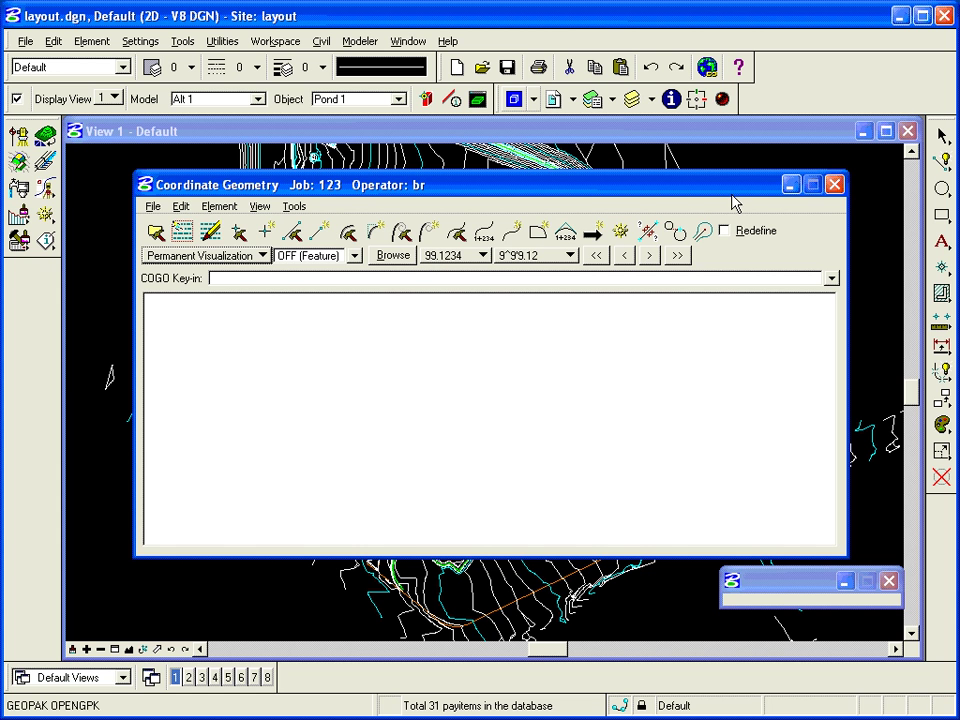
click(789, 186)
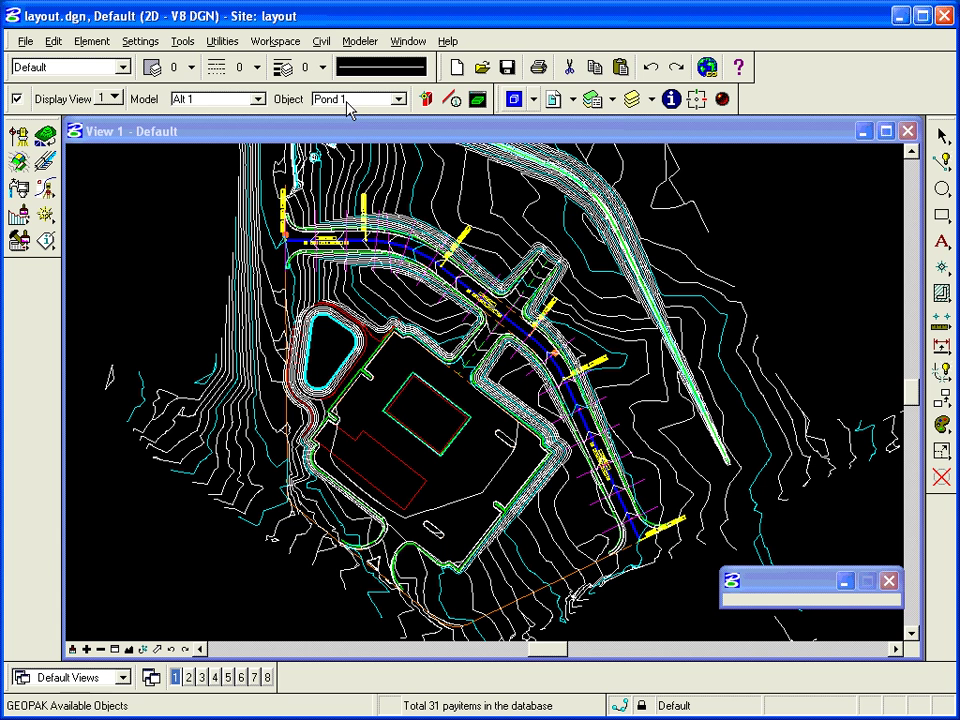
Open the Modeler's Export to COGO dialog and move it higher on screen
click(357, 42)
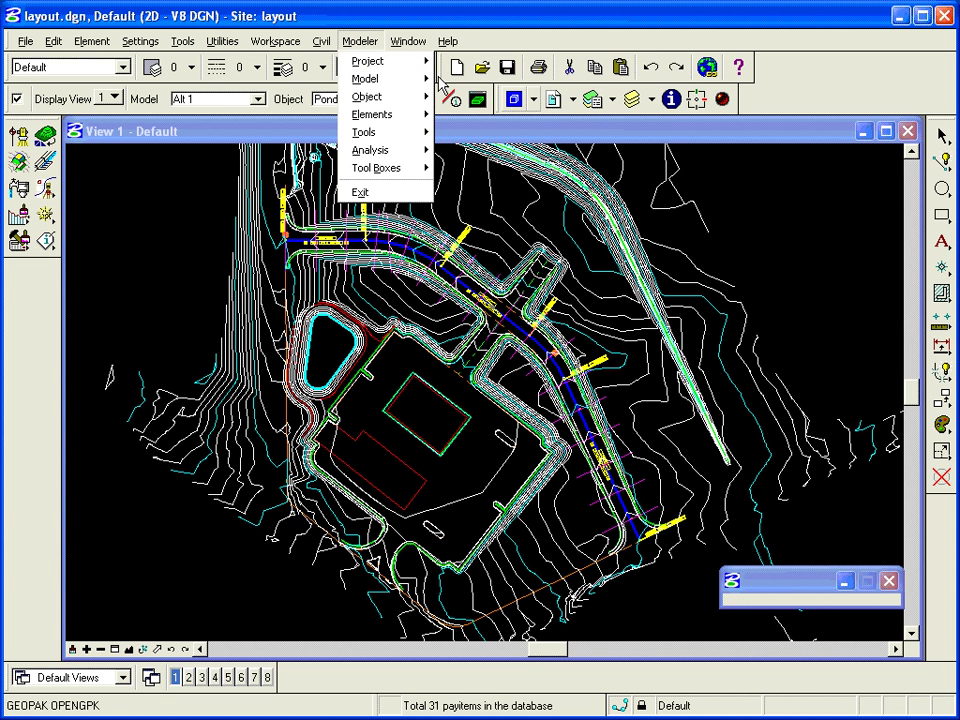
mouse_move(390, 62)
mouse_move(619, 218)
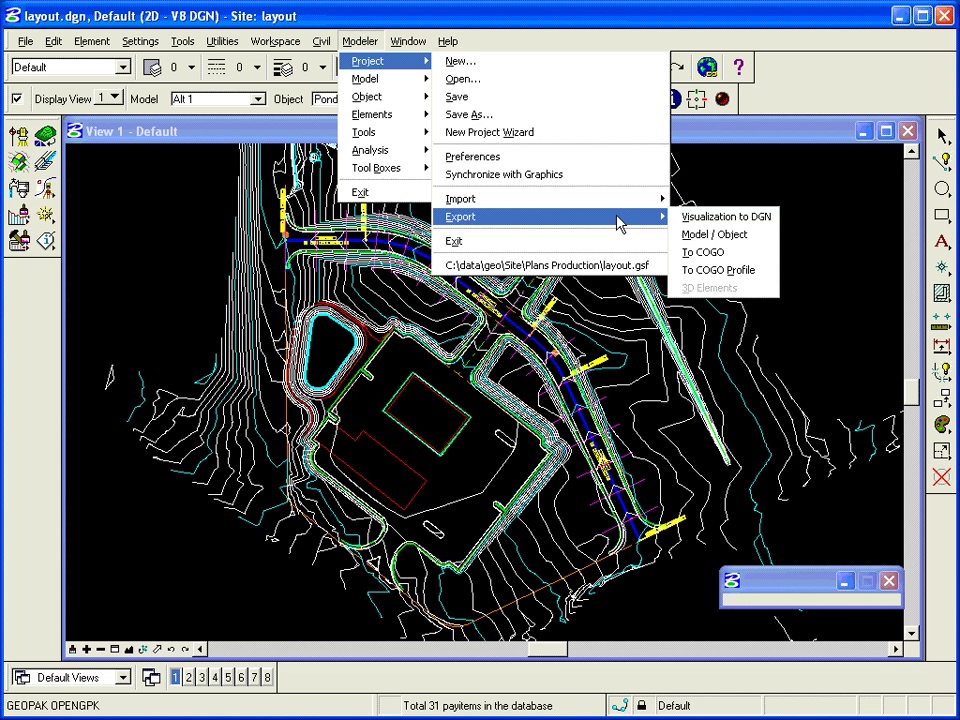
click(707, 254)
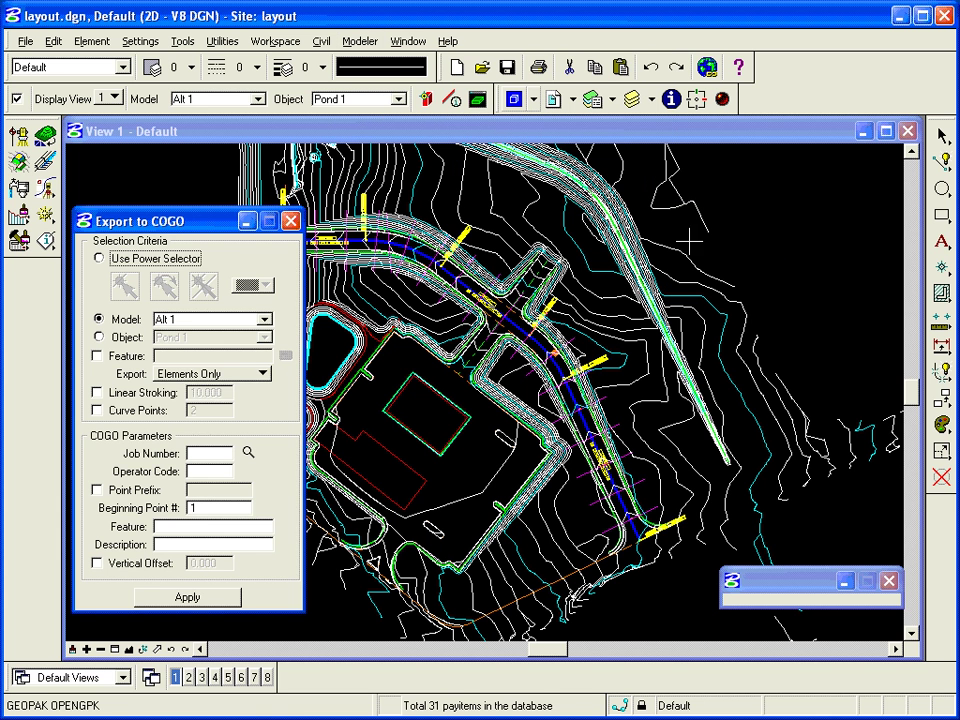
drag(171, 220, 170, 195)
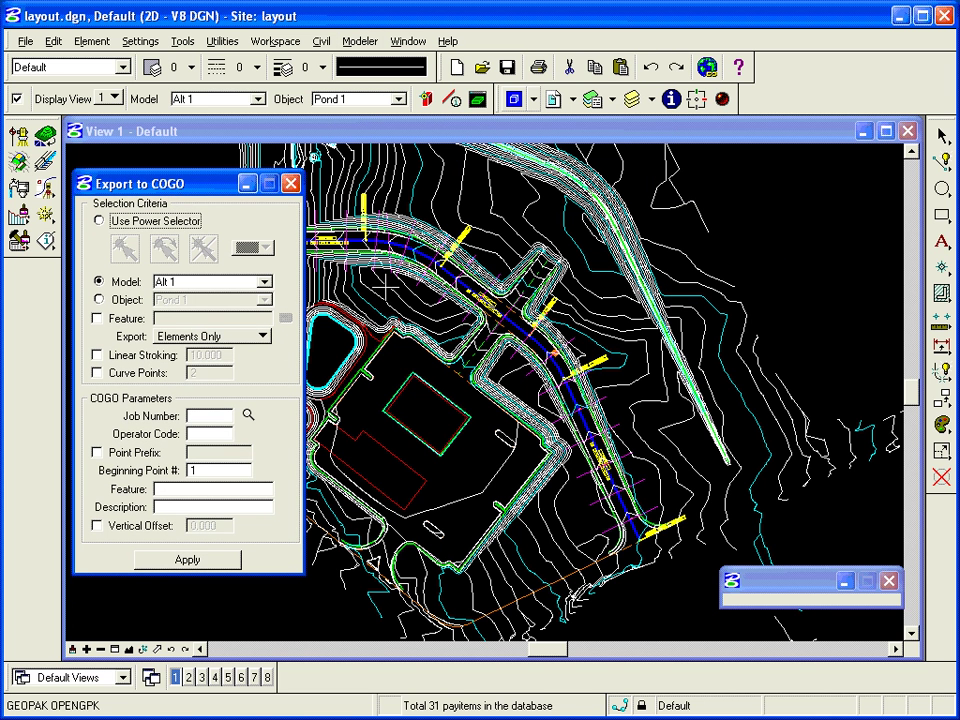
Window-zoom View 1 around the building and road
click(117, 651)
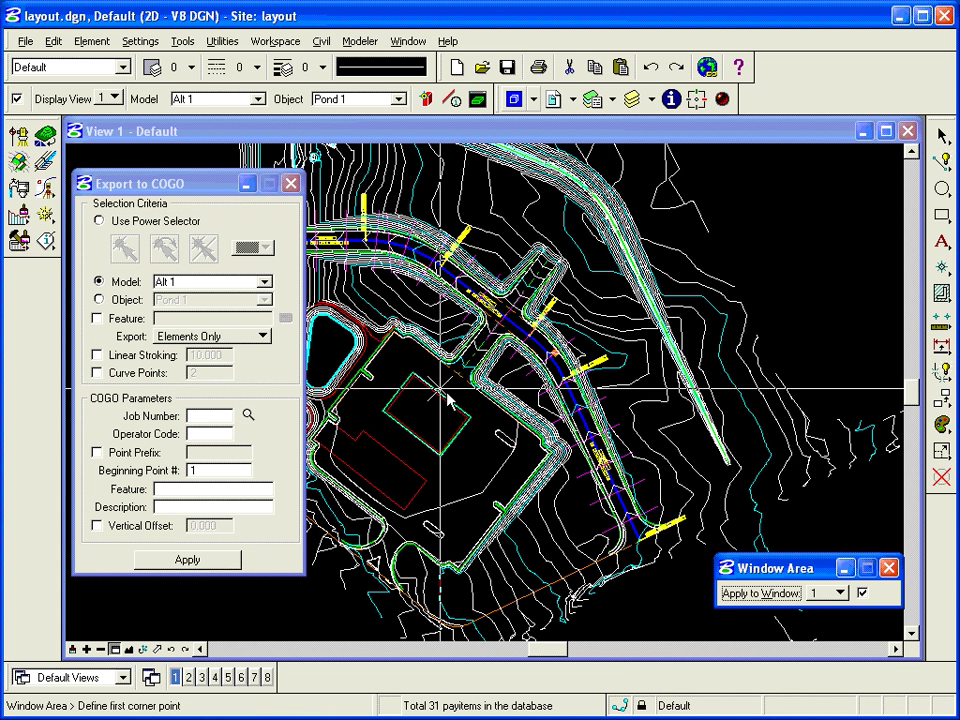
click(417, 413)
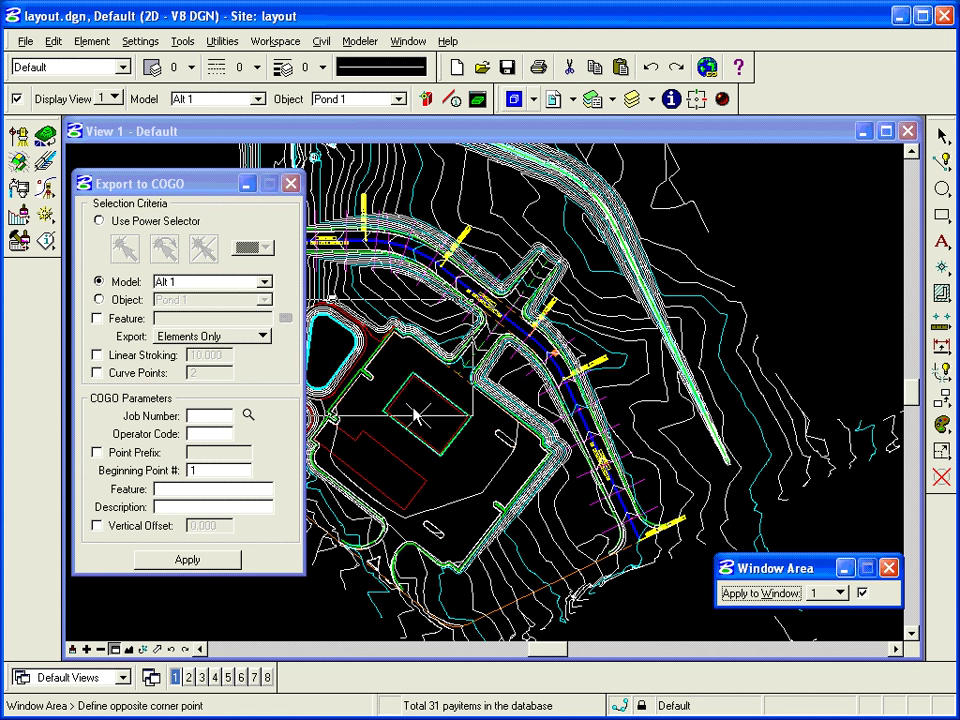
click(534, 578)
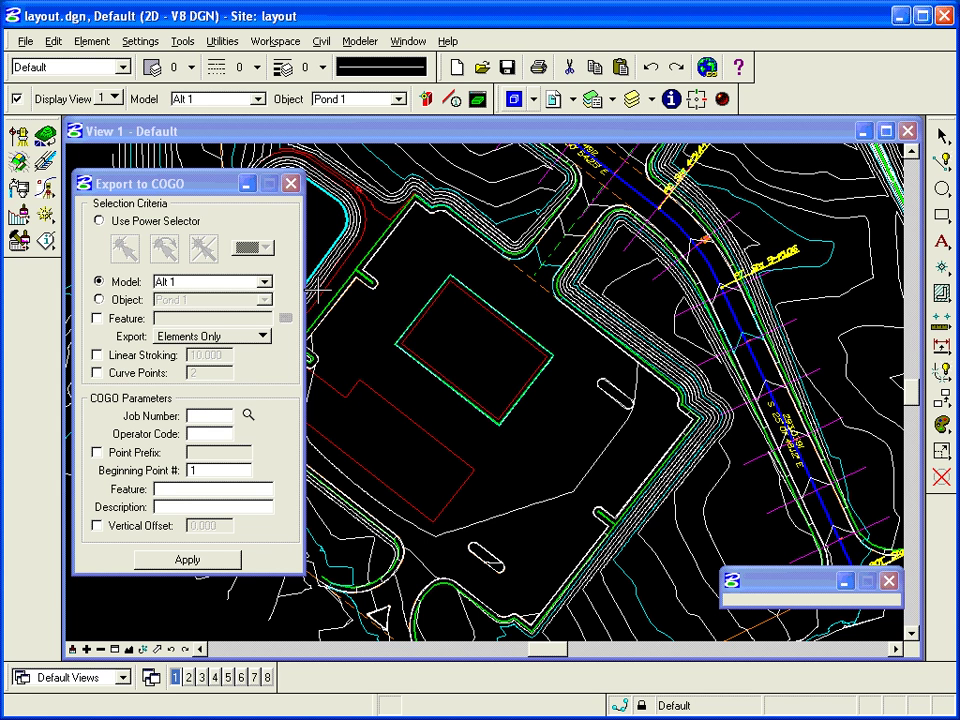
Export the single object PL 1 instead of the model, with the Feature filter ticked
drag(135, 190, 131, 180)
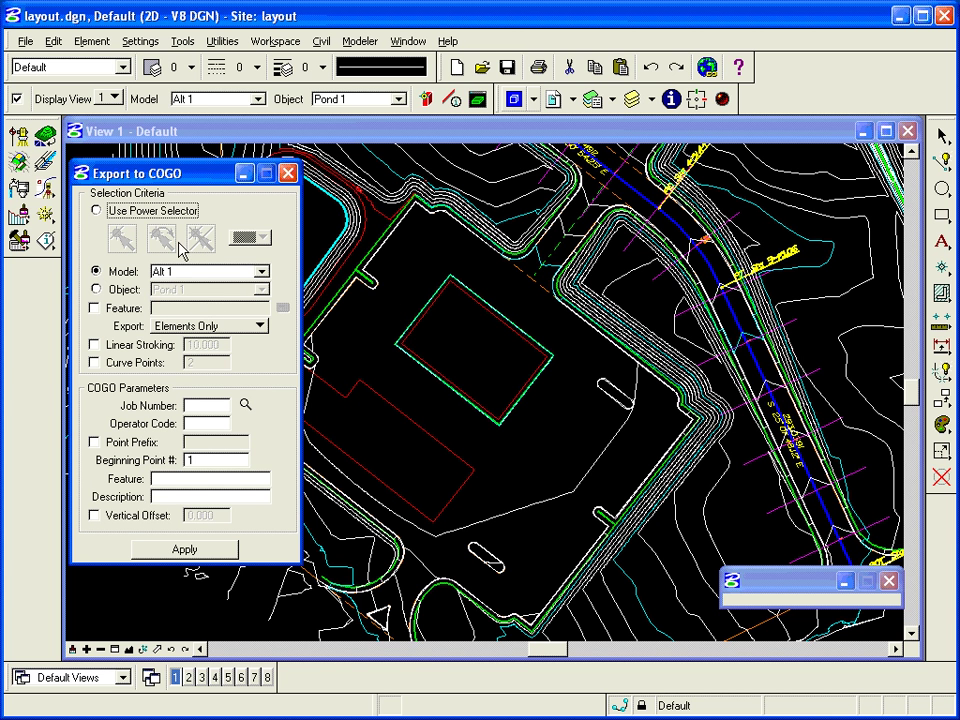
click(96, 289)
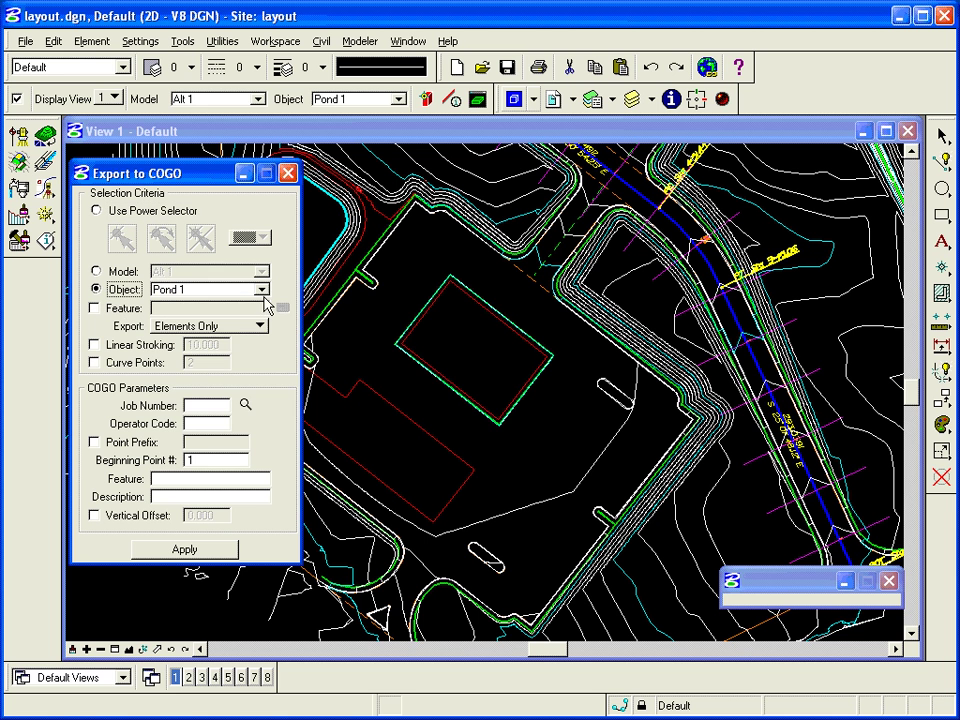
click(262, 289)
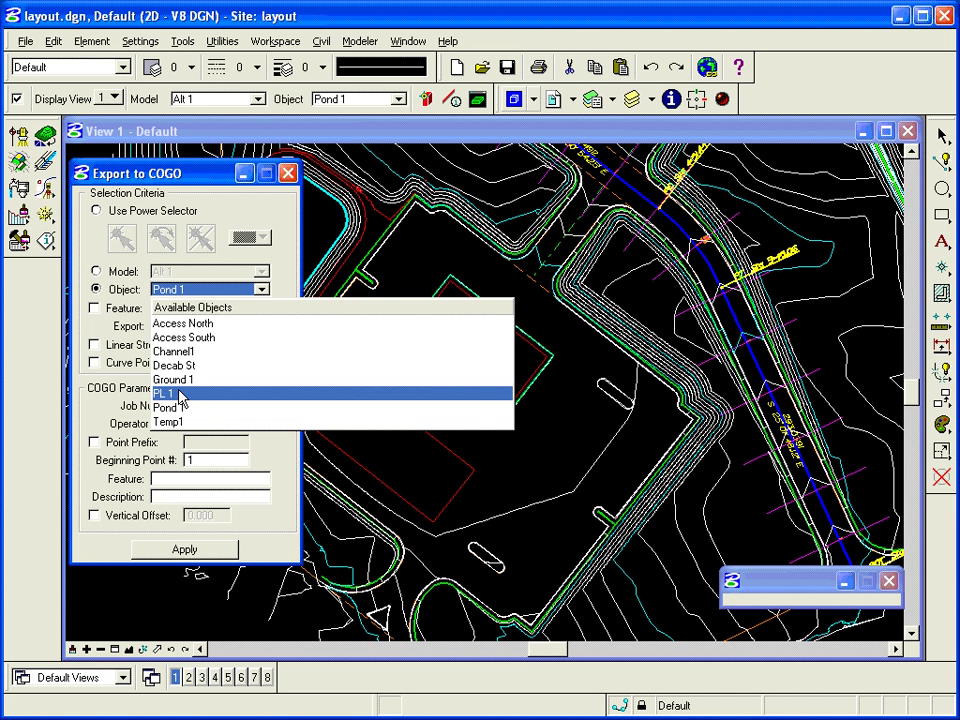
click(179, 391)
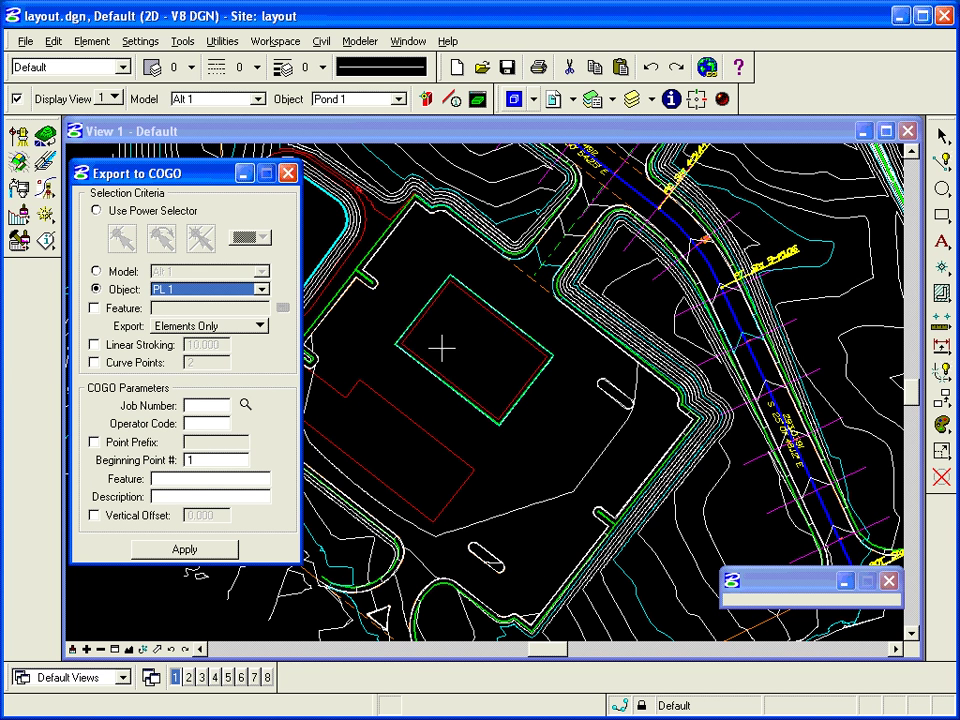
click(94, 309)
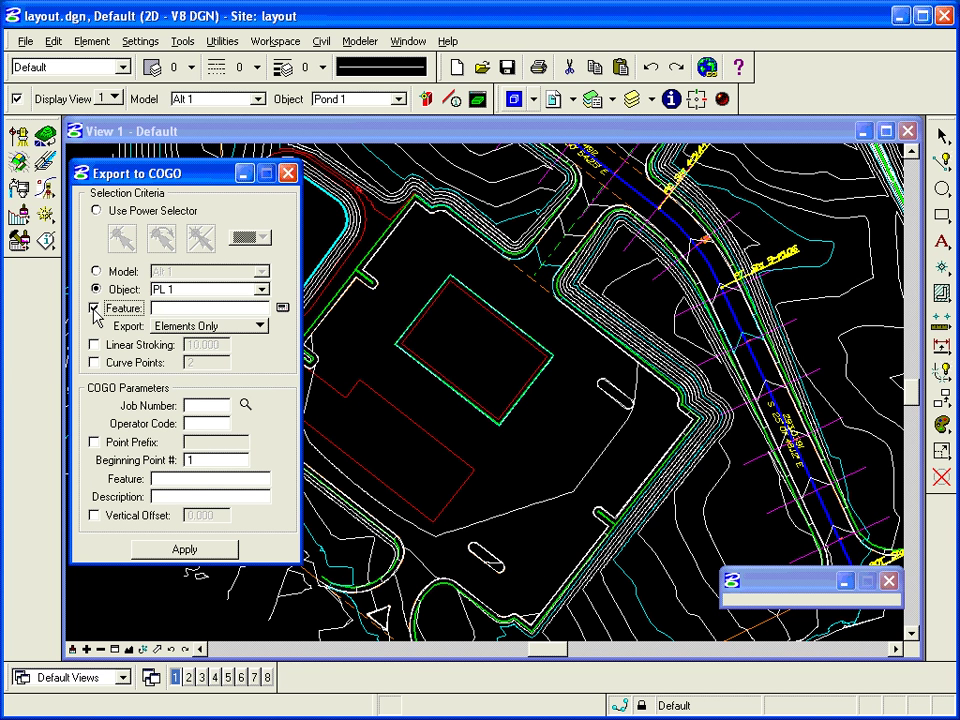
Pick DesEofP (Edge of Pavement) as the export feature, identifying it from a pavement line
click(283, 309)
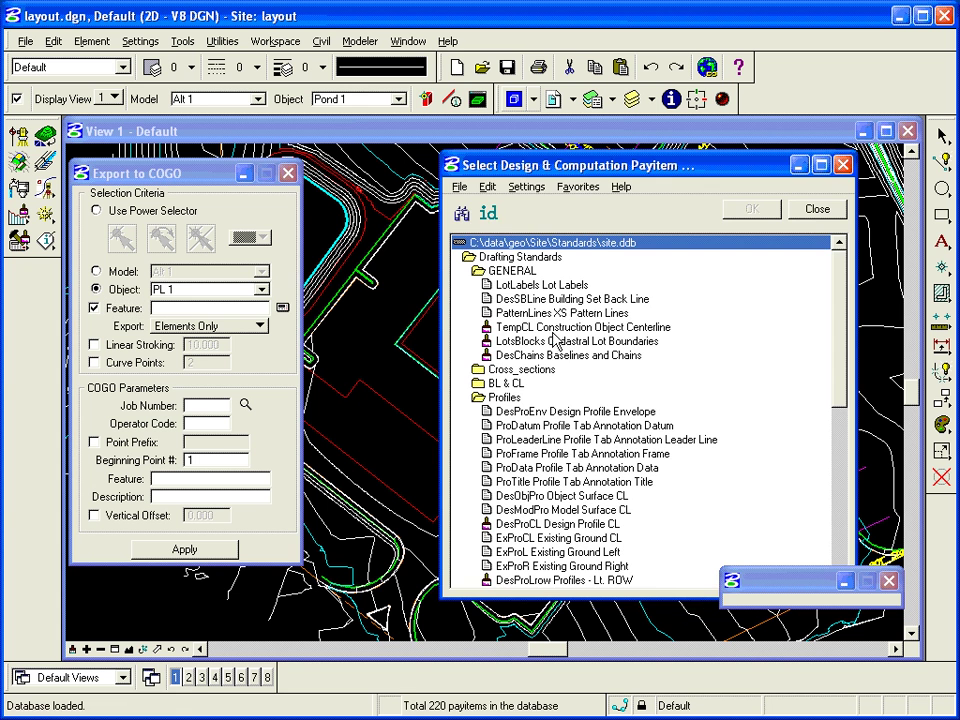
click(496, 213)
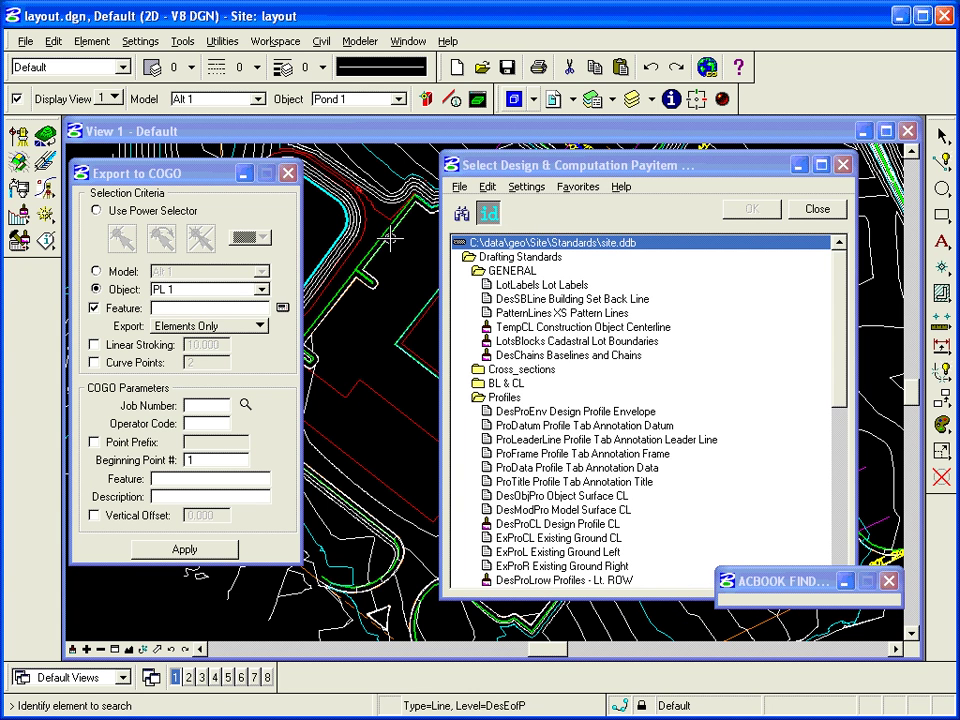
click(410, 251)
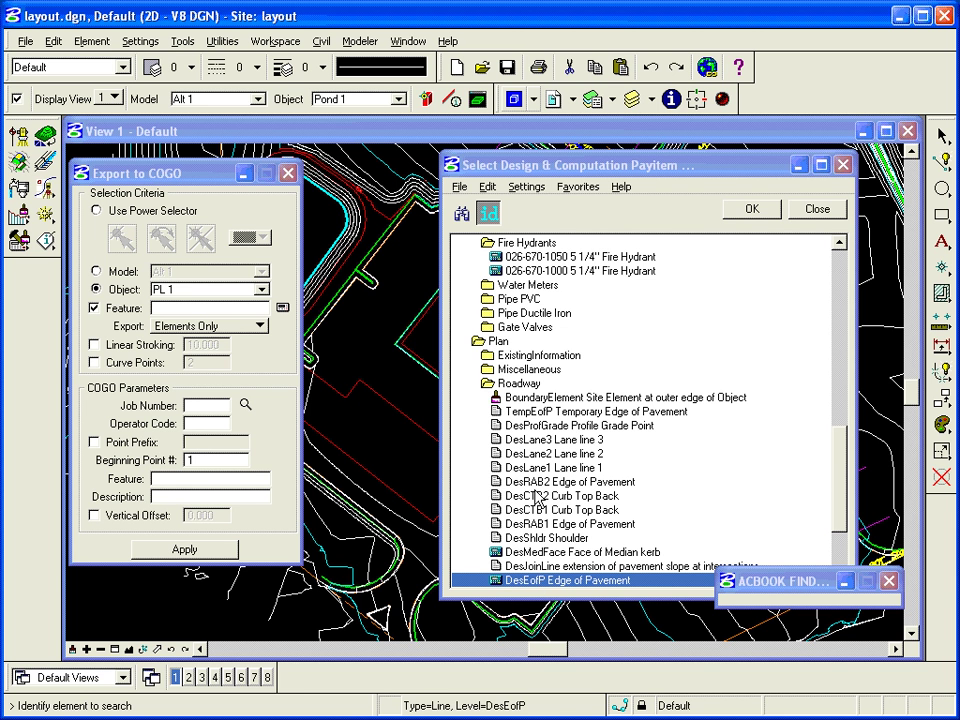
click(751, 208)
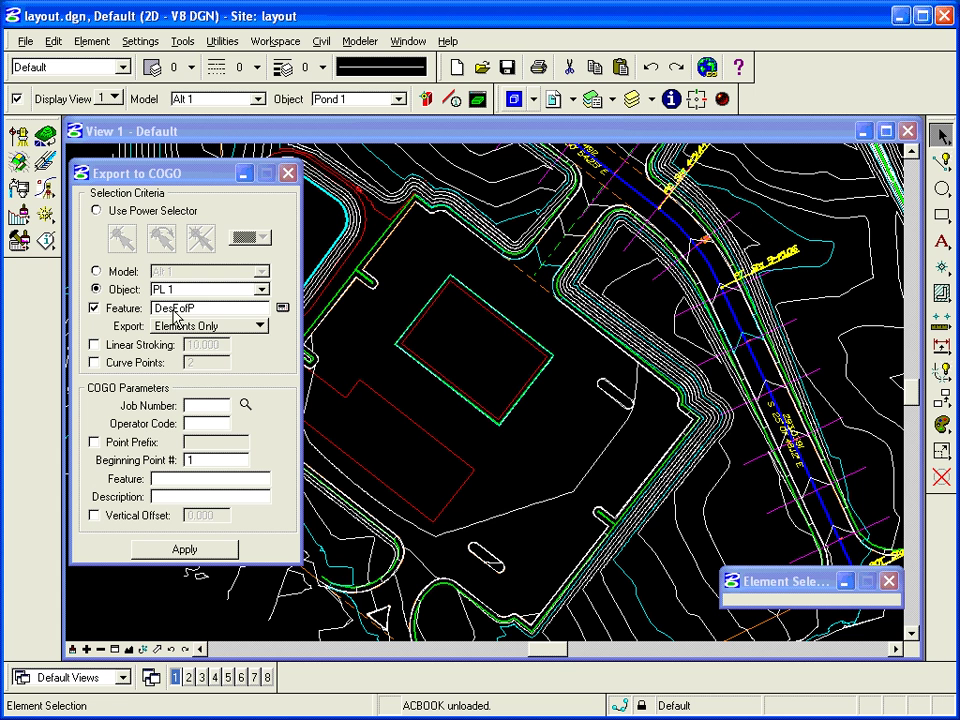
click(282, 308)
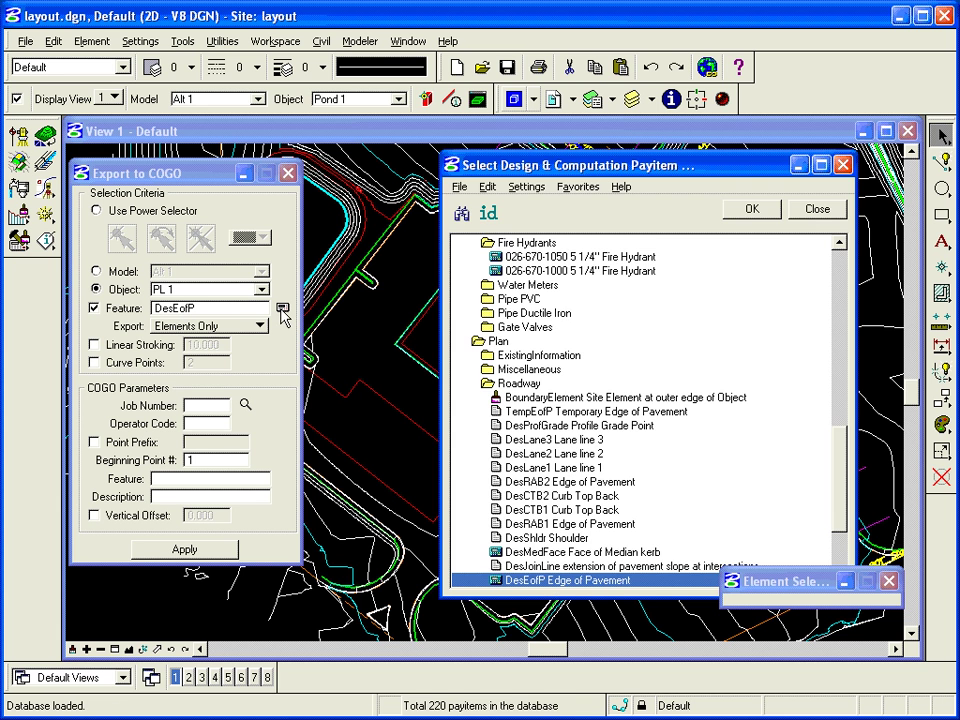
click(488, 213)
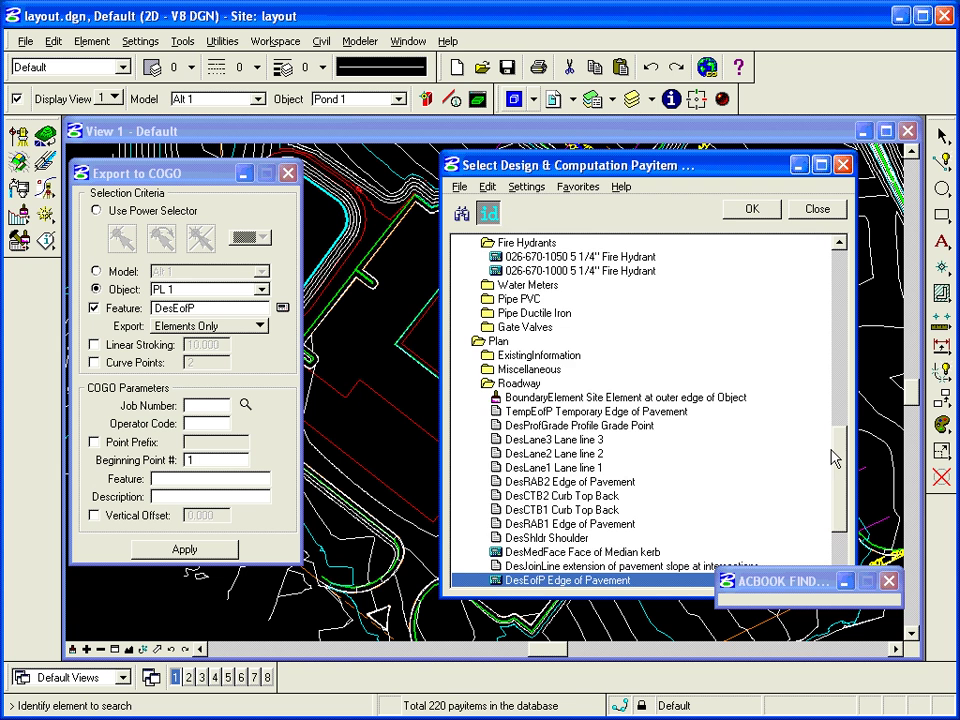
scroll(838, 388, up, 6)
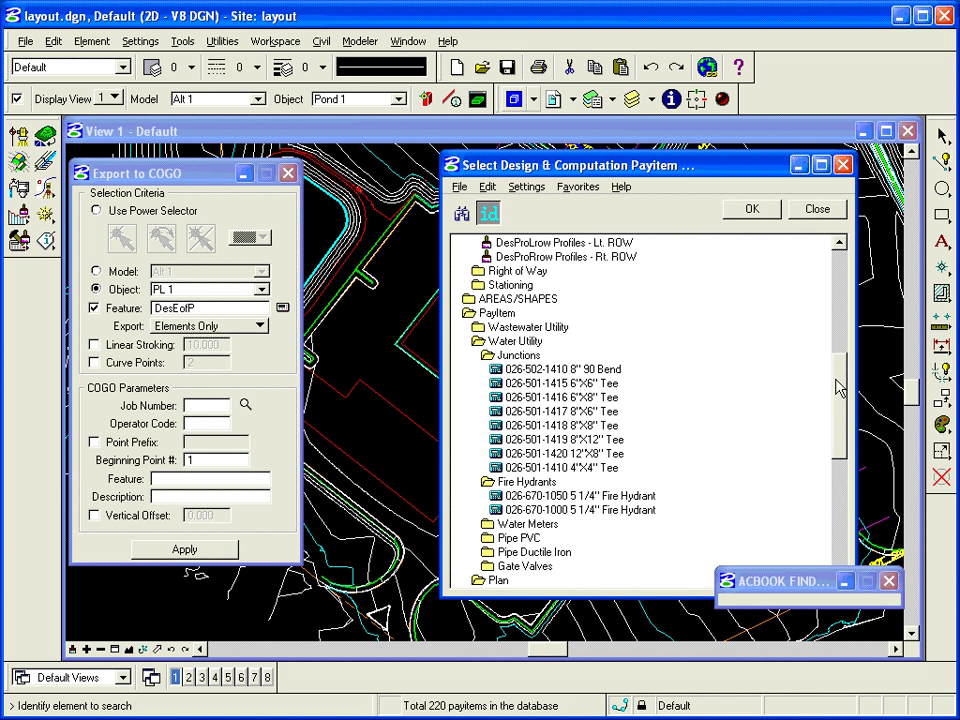
double_click(492, 342)
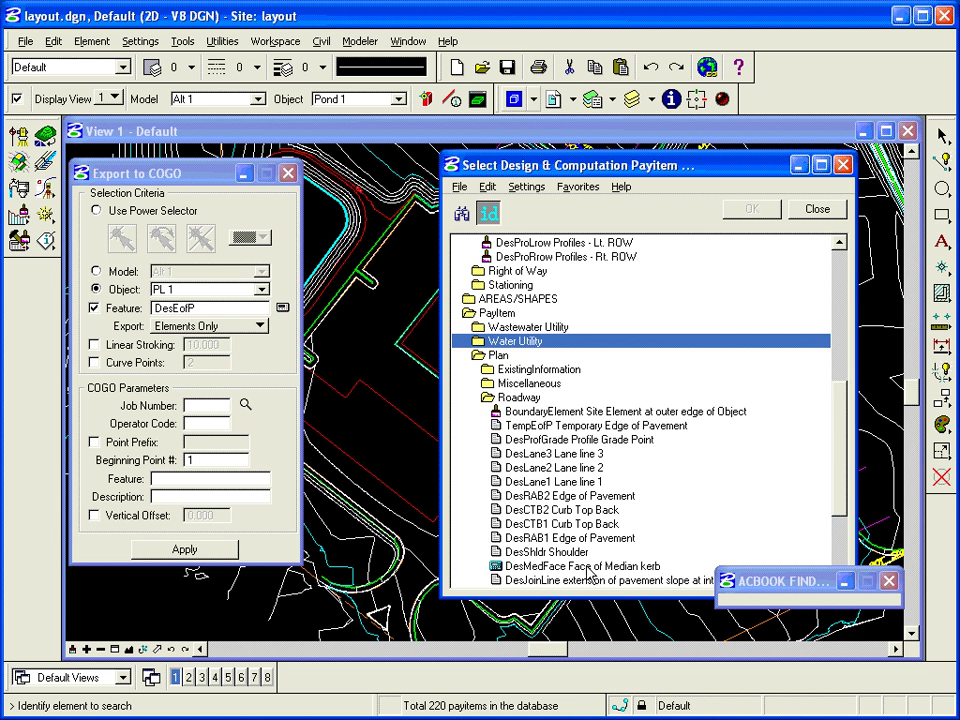
scroll(836, 396, down, 3)
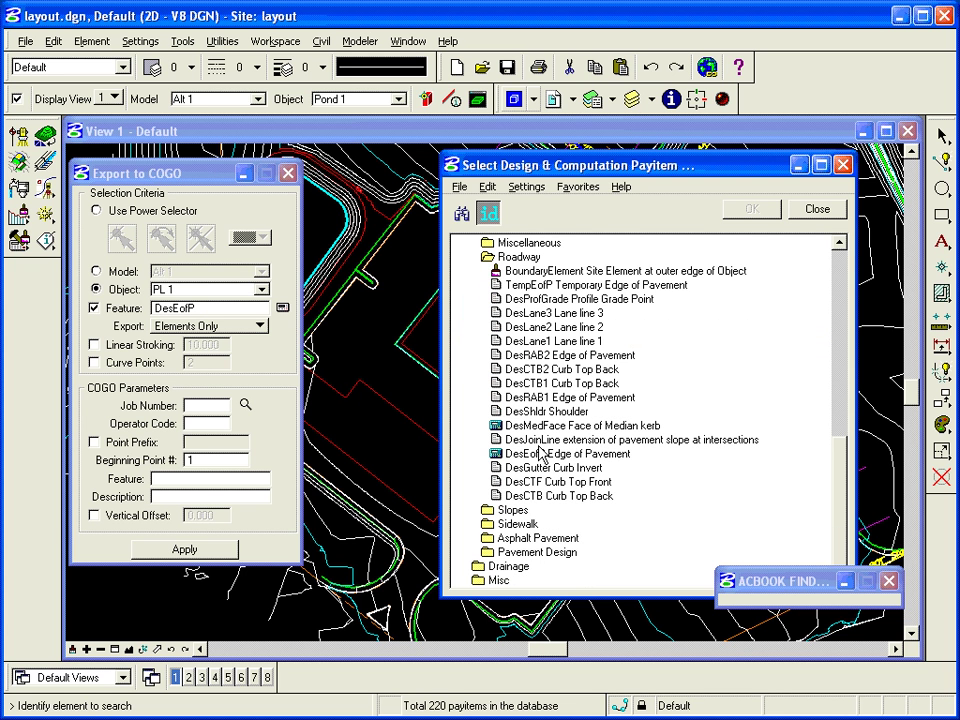
click(528, 453)
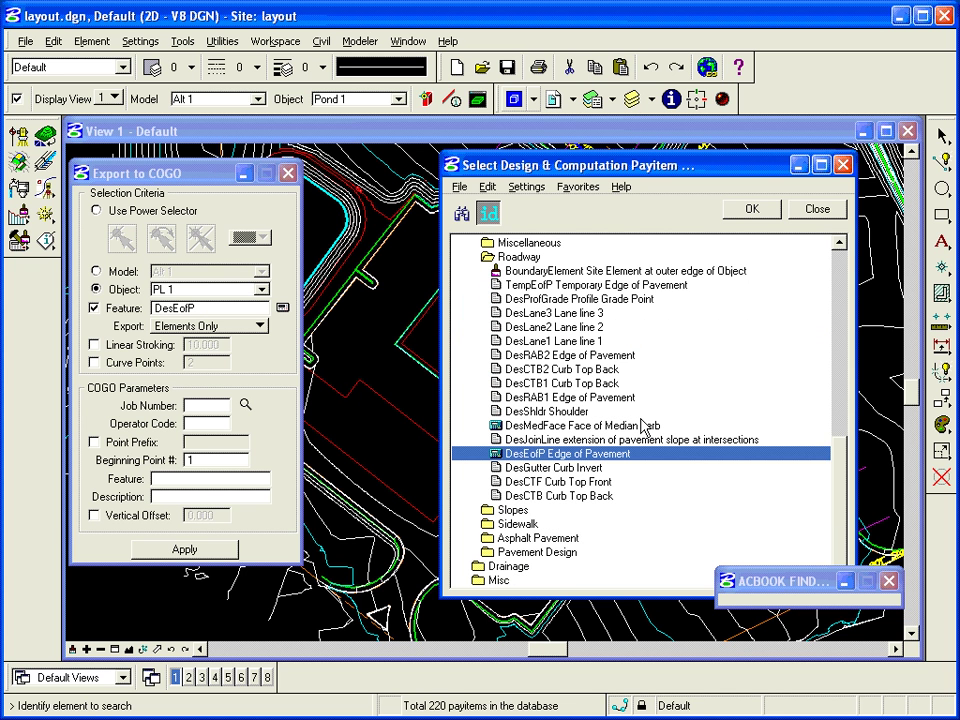
click(753, 208)
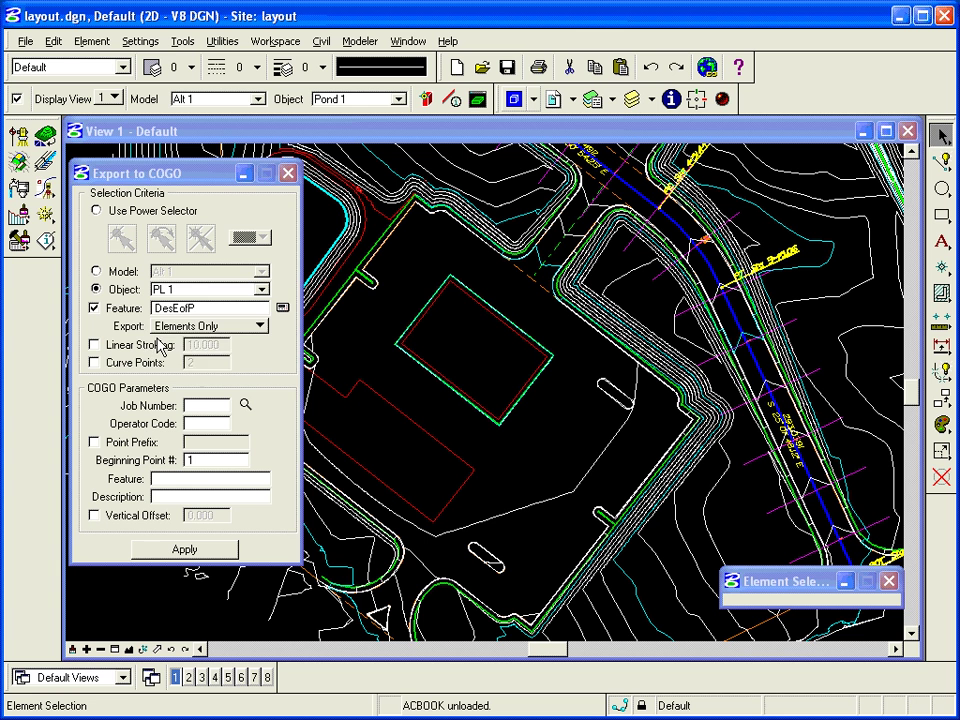
Keep Elements Only, tick Curve Points with 2 points, and leave Linear Stroking unchecked
click(186, 328)
click(186, 332)
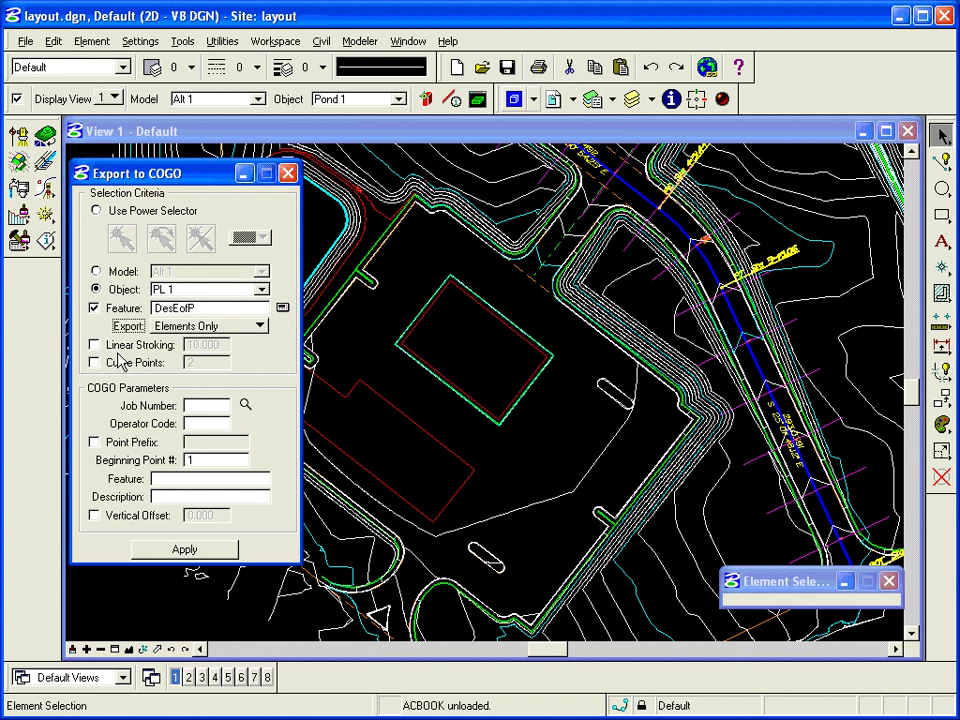
click(122, 365)
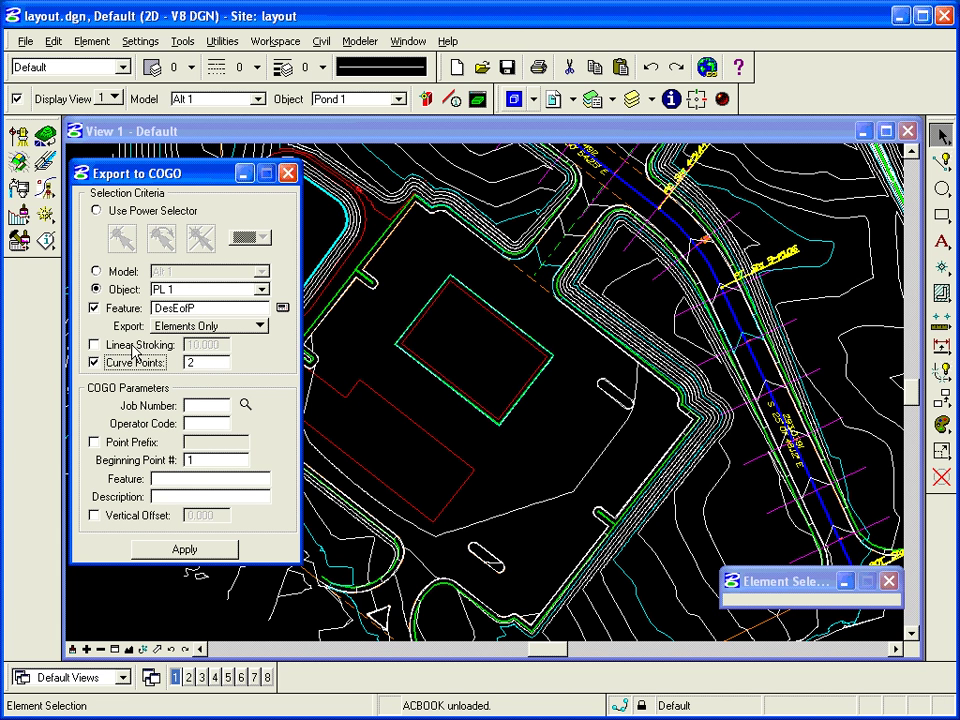
click(167, 347)
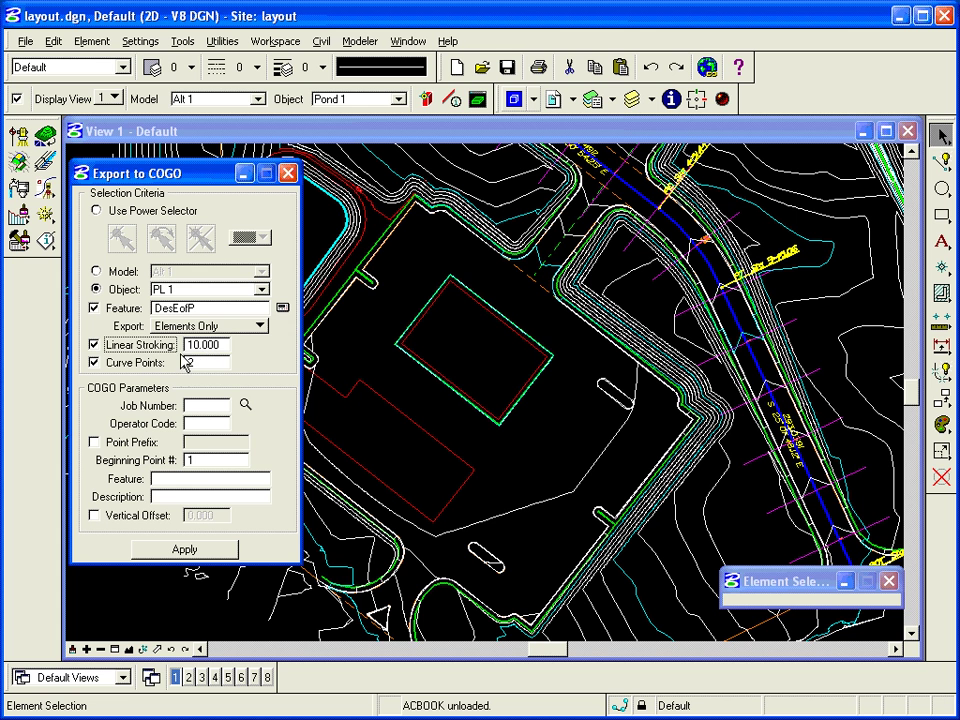
click(95, 345)
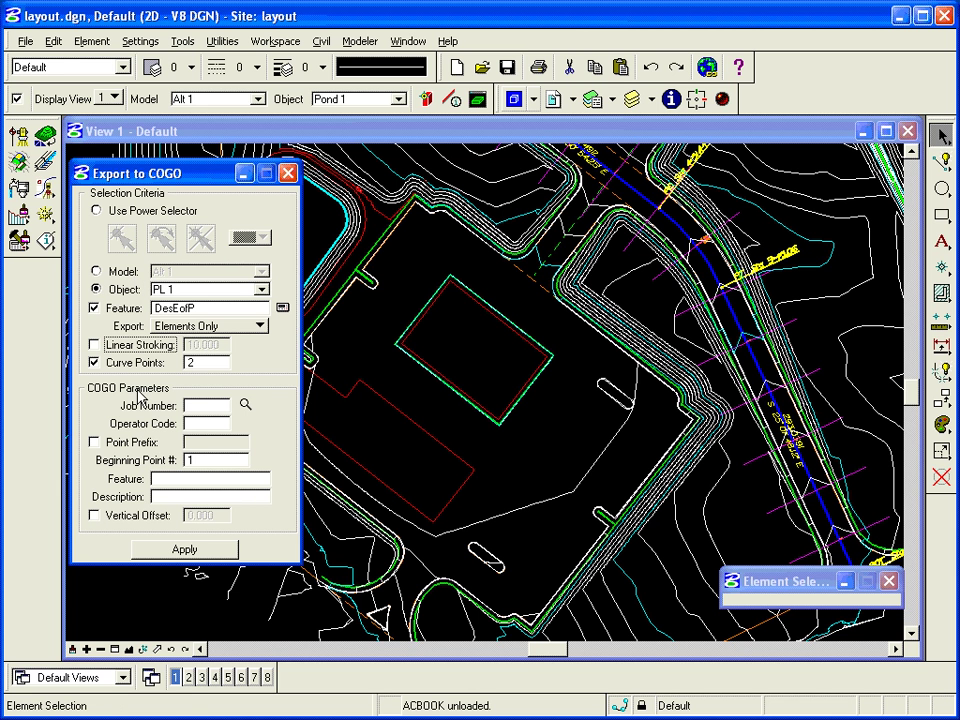
Target COGO job123.gpk and enter the operator code
click(245, 405)
click(626, 273)
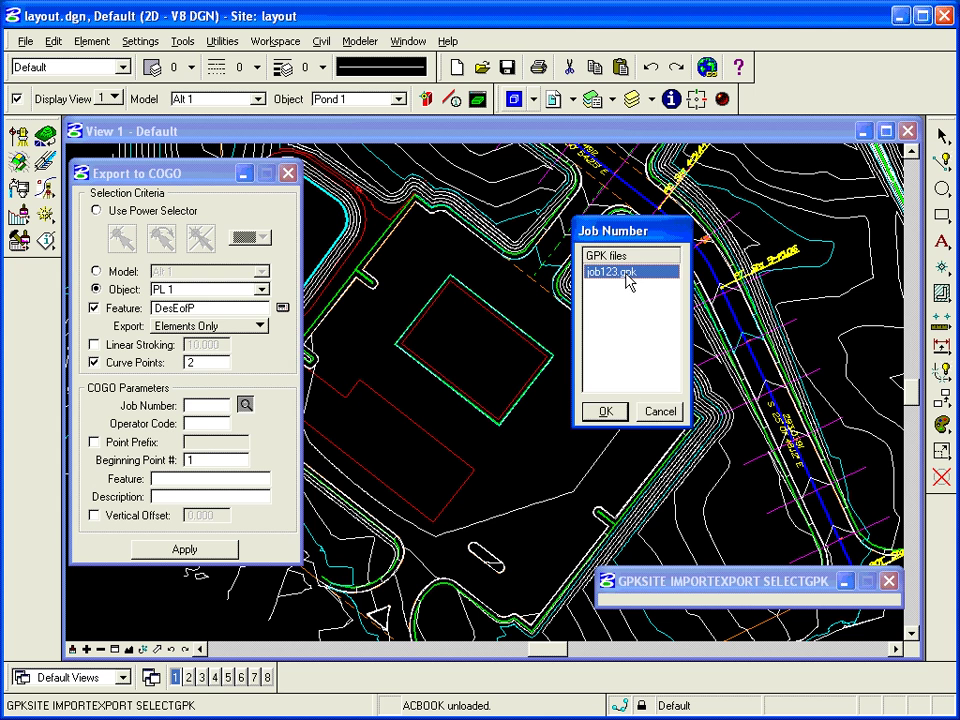
click(607, 410)
click(207, 428)
text(b)
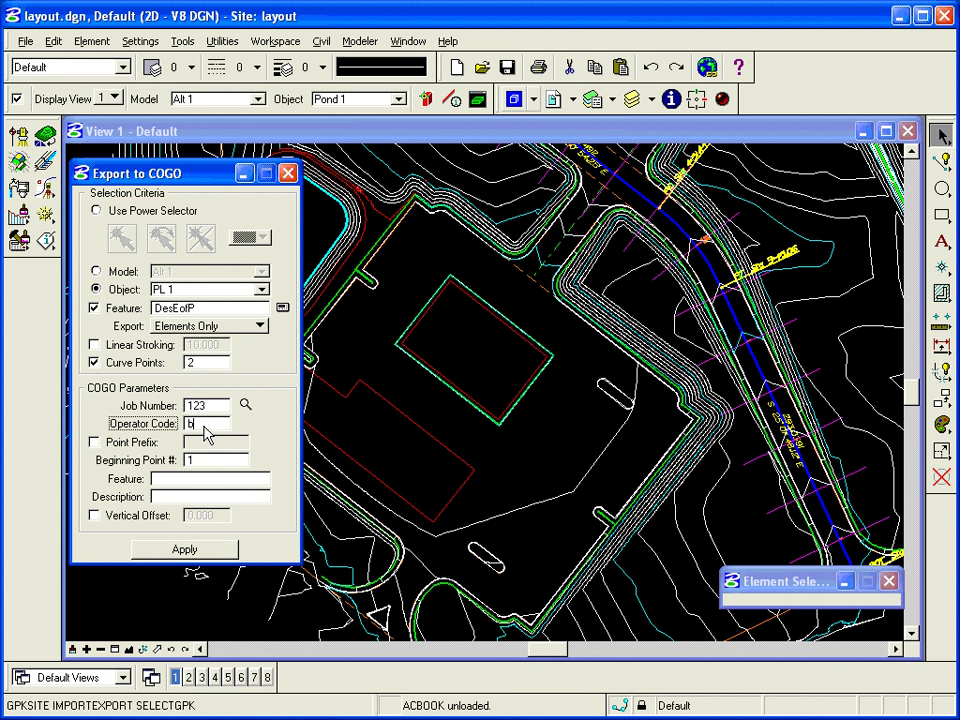
text(r)
Enable point prefix PL from beginning point 1 with COGO feature code EP
click(94, 442)
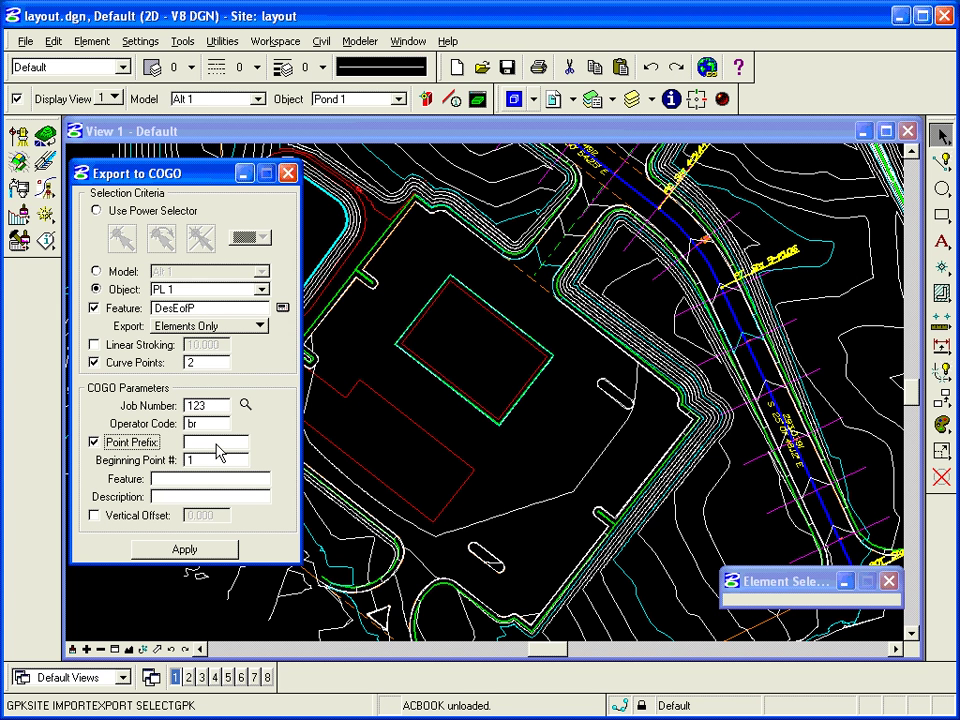
click(216, 445)
text(PL)
key(Tab)
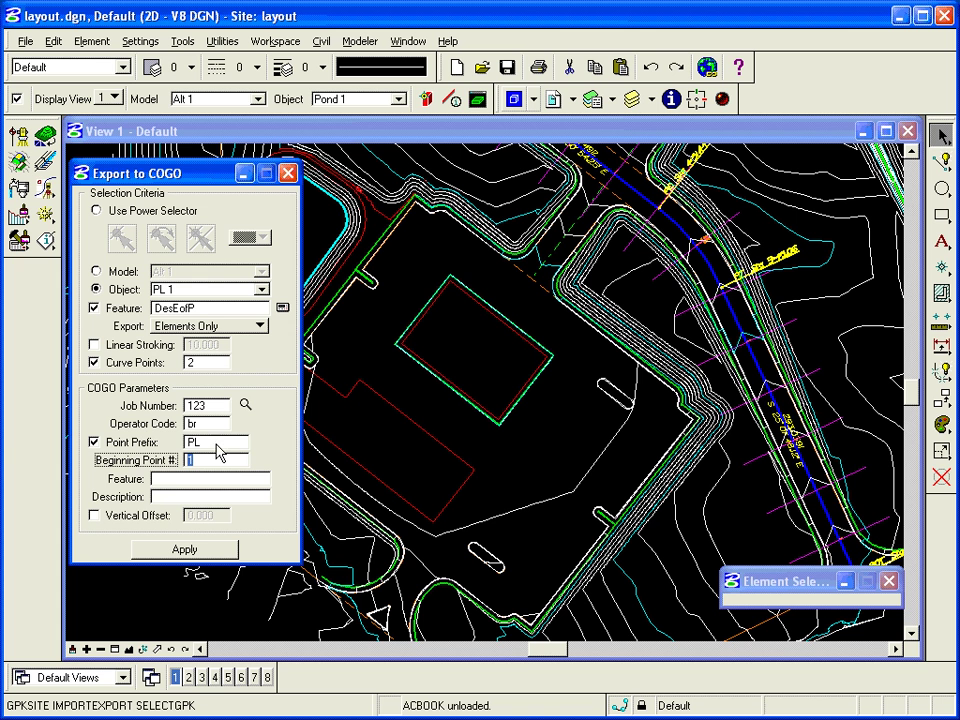
click(168, 484)
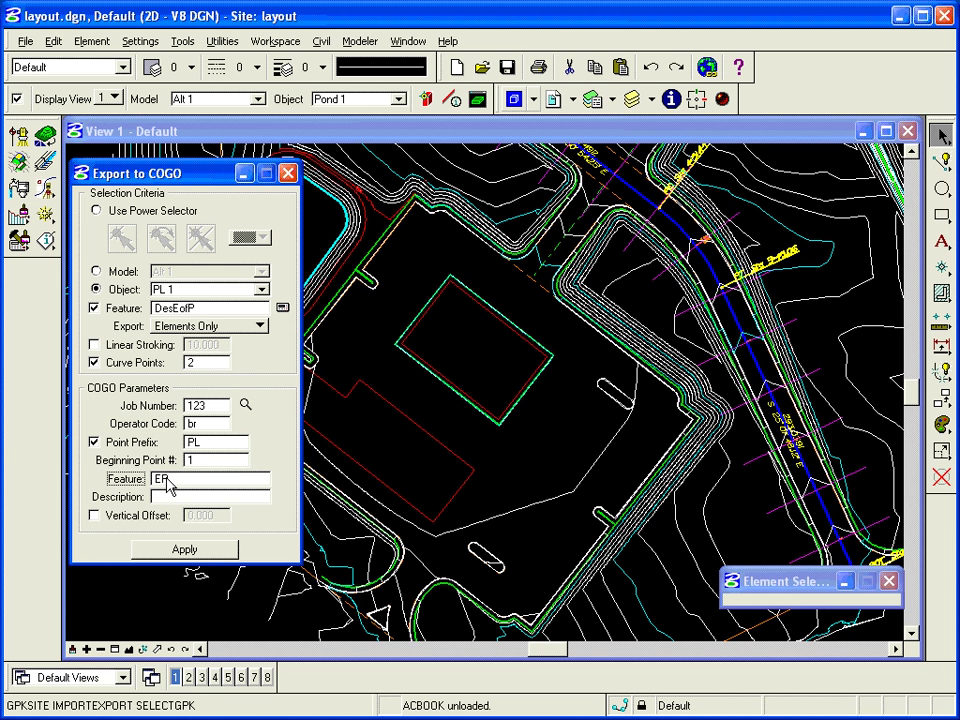
key(Tab)
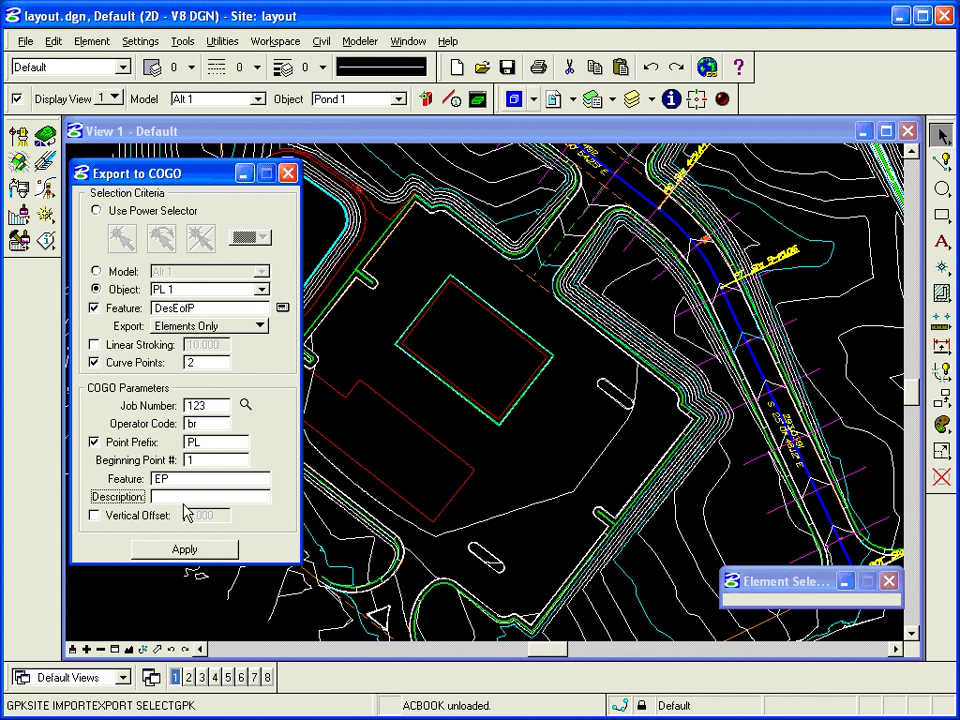
Apply the export, zoom in to check labels like PL31 and PL34, then zoom back out
click(186, 552)
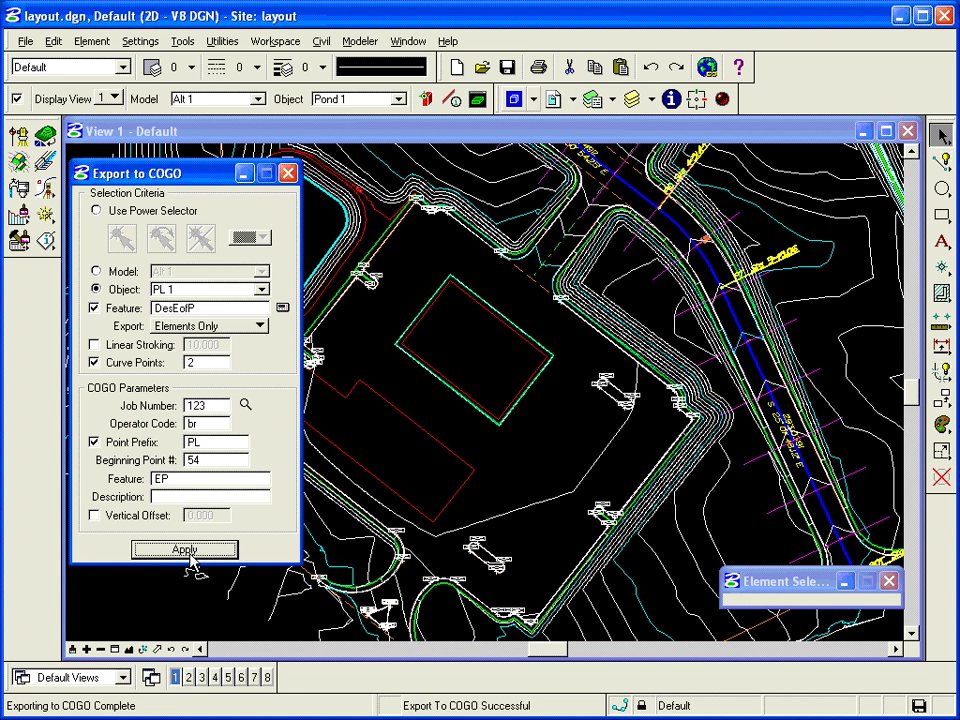
click(114, 649)
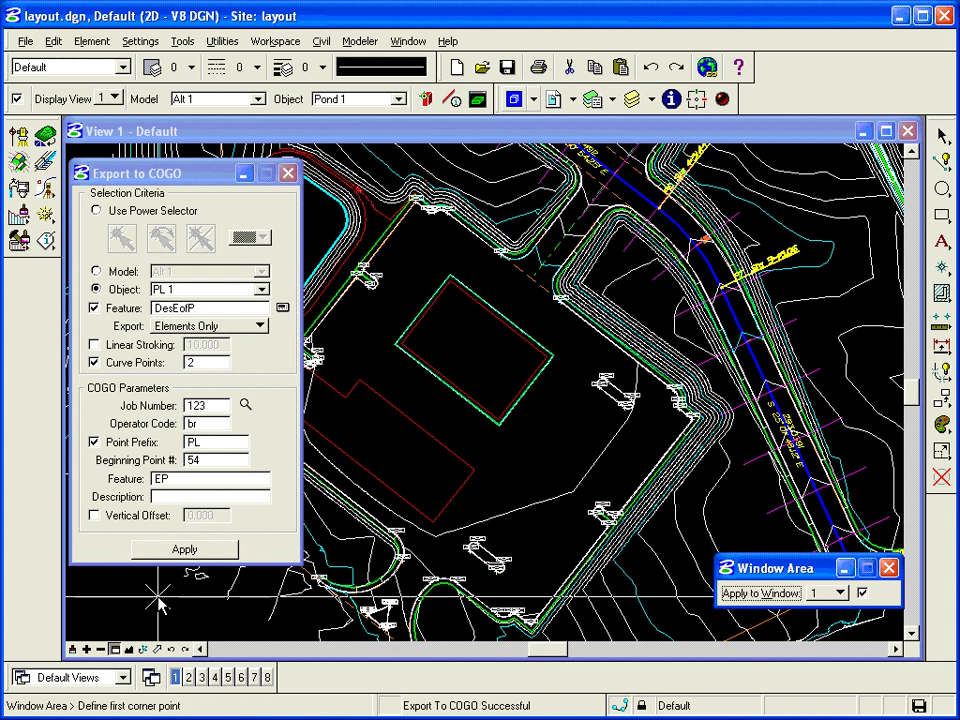
click(396, 204)
click(583, 392)
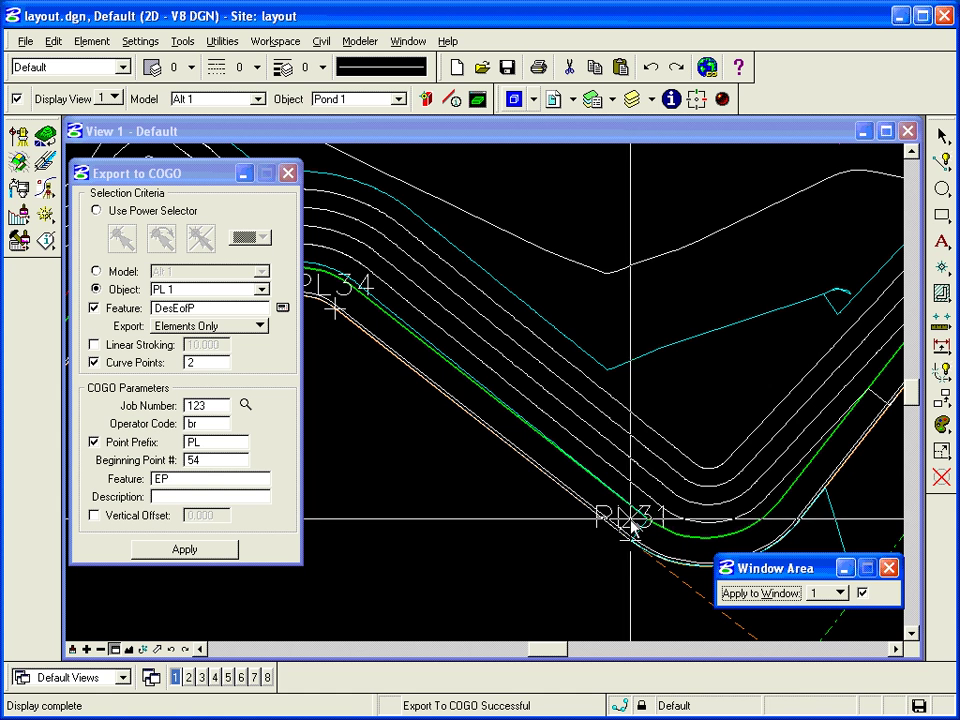
click(171, 649)
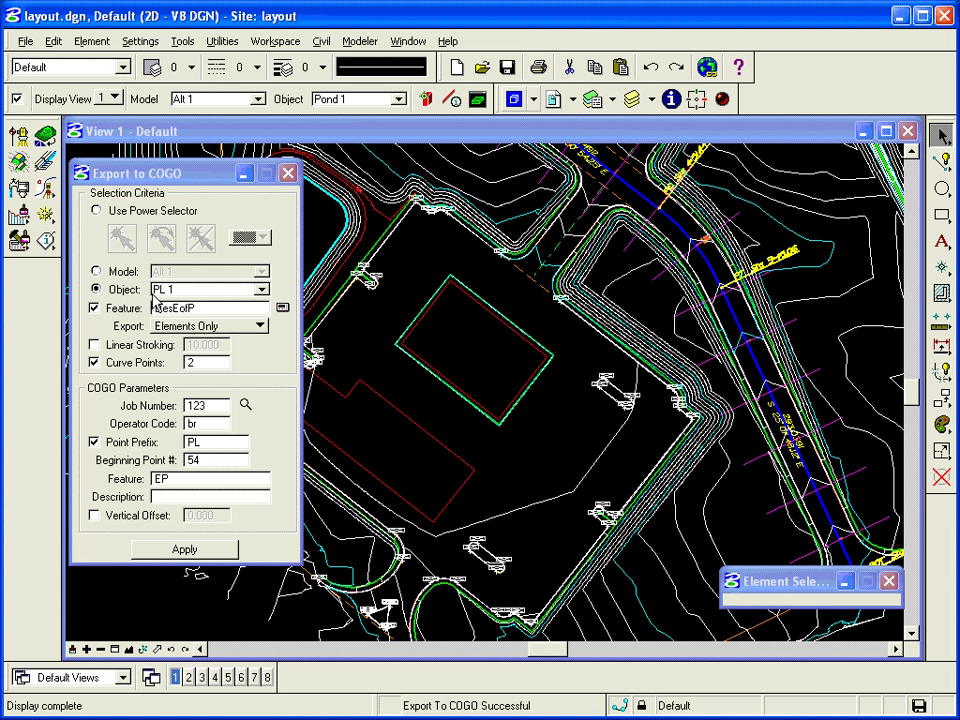
Choose elements with the Power Selector, using yellow as the selection colour
click(97, 212)
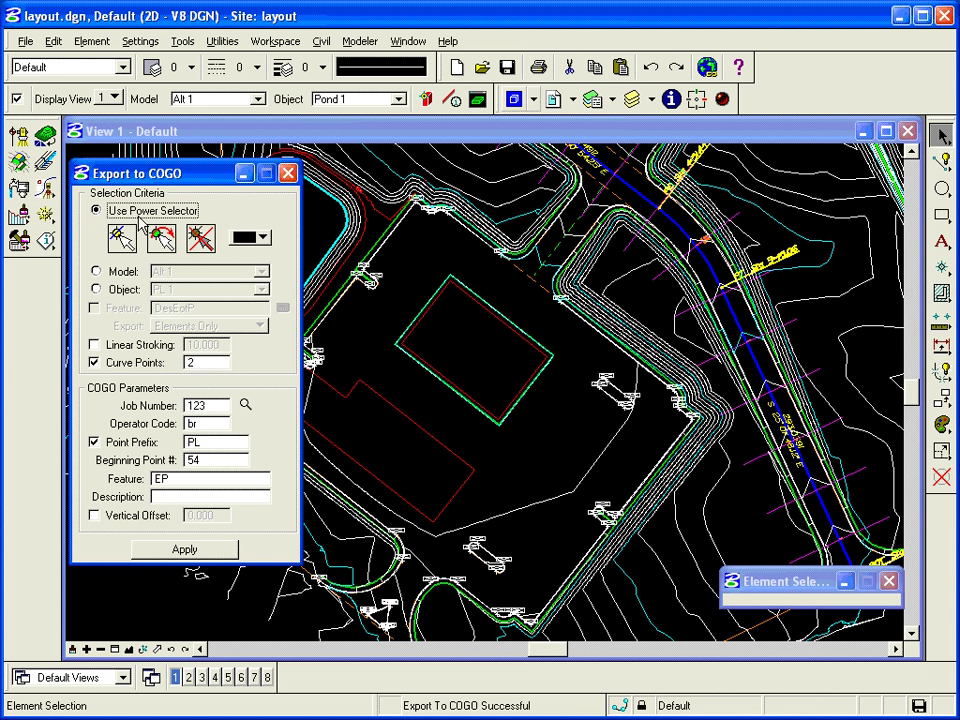
click(262, 238)
click(264, 332)
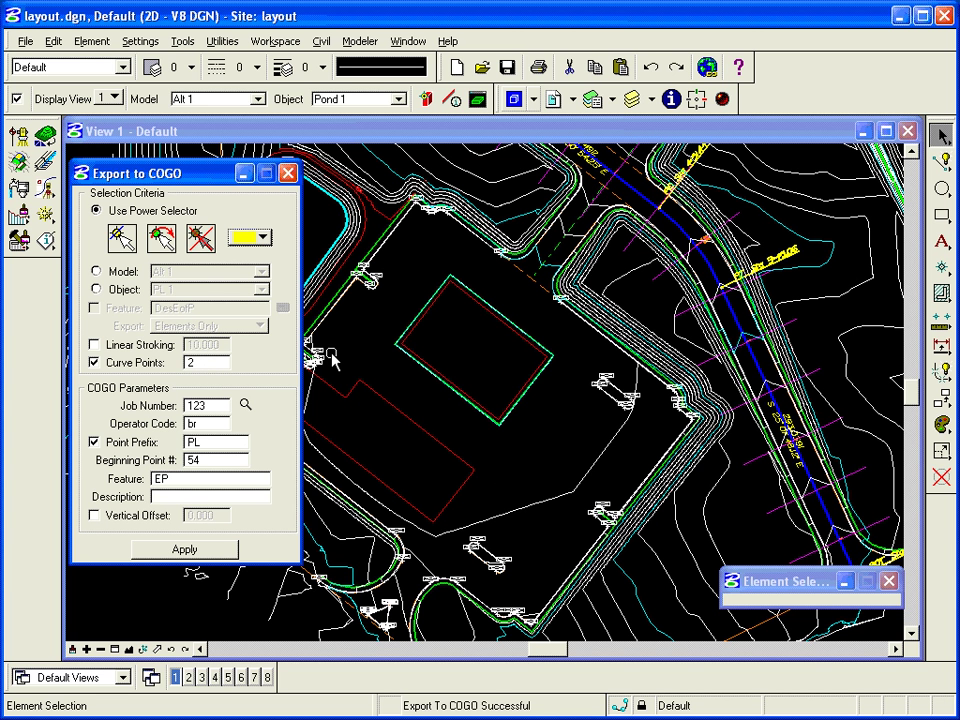
Pick the centerline and export it to COGO as CL points from 2 with feature CL
click(122, 240)
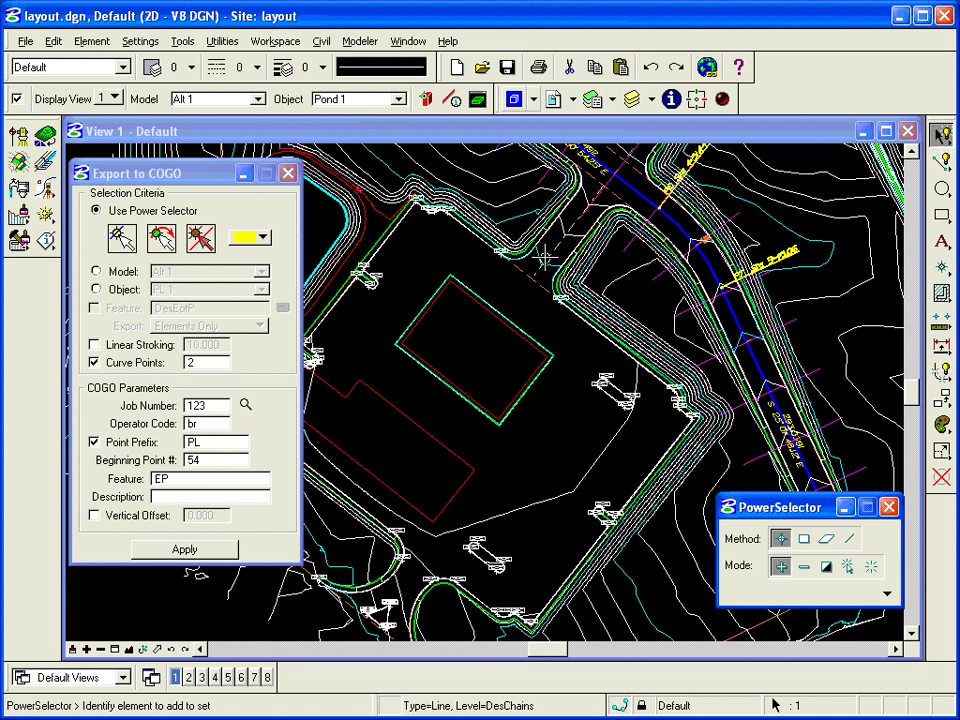
click(545, 258)
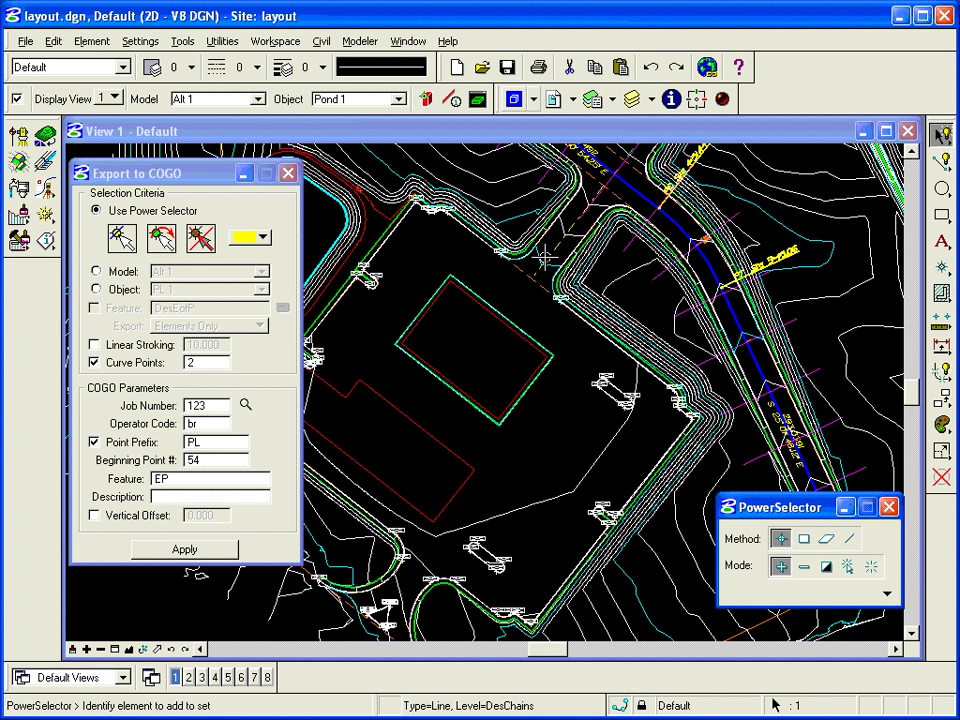
double_click(190, 446)
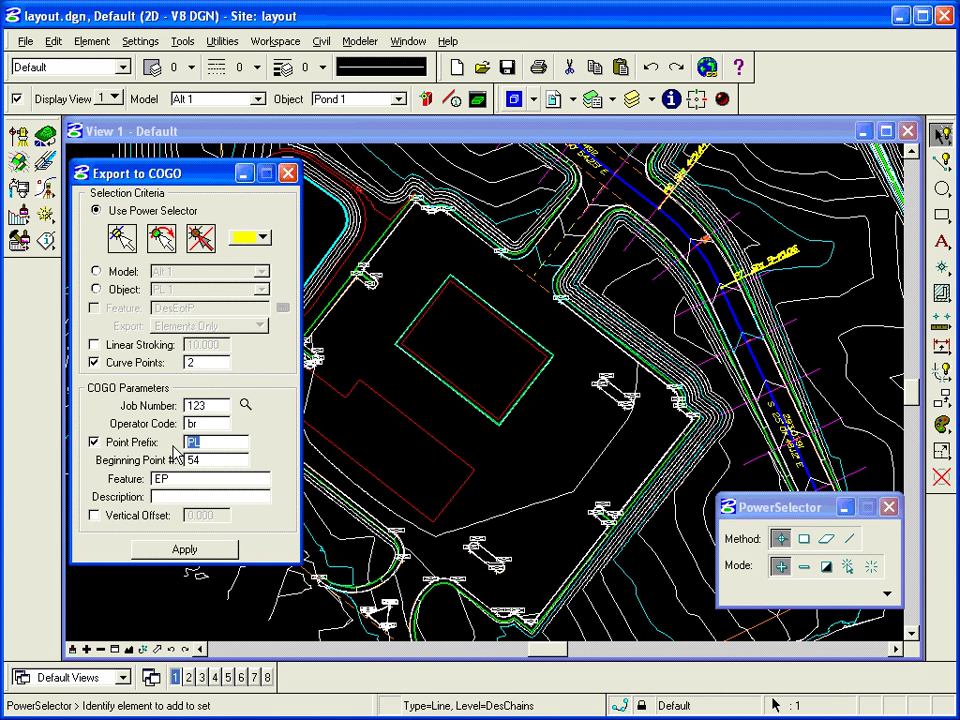
text(C)
key(Tab)
key(Tab)
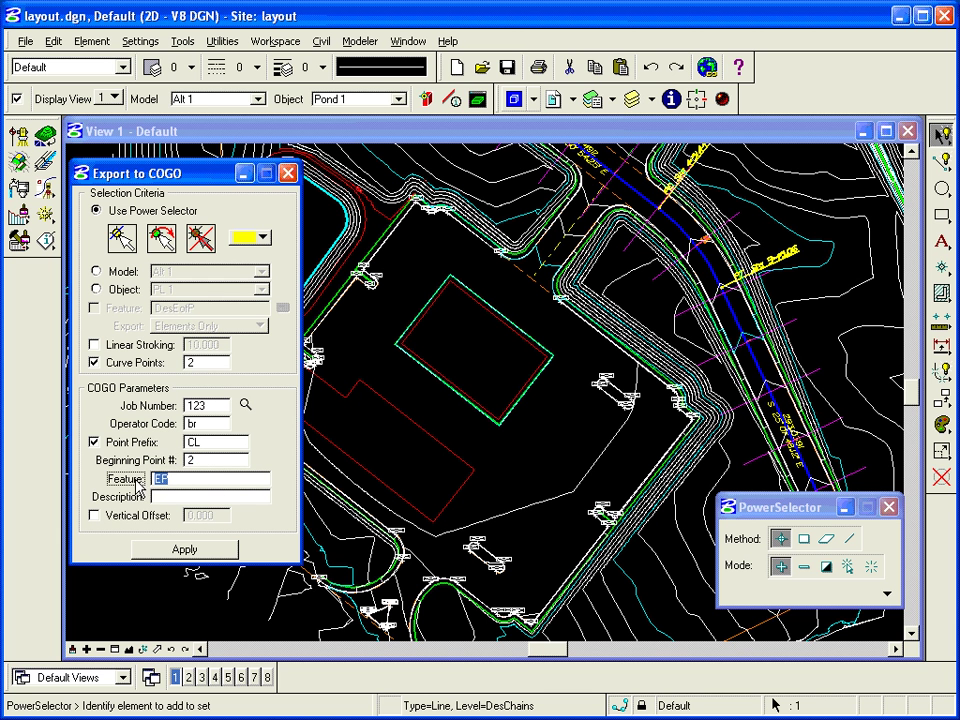
text(CL)
key(Tab)
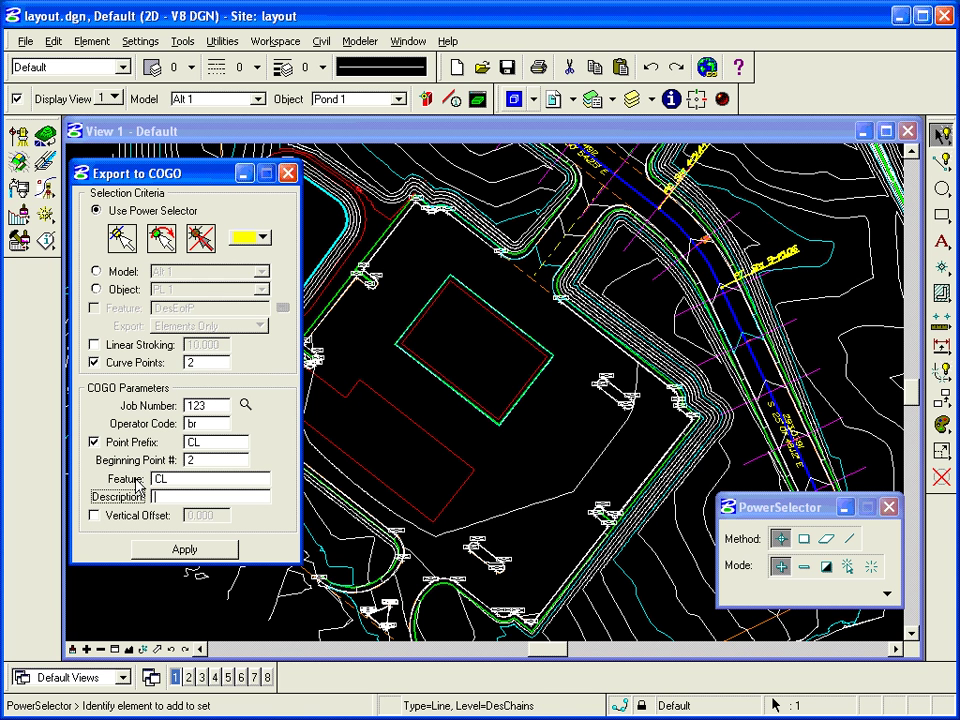
click(176, 556)
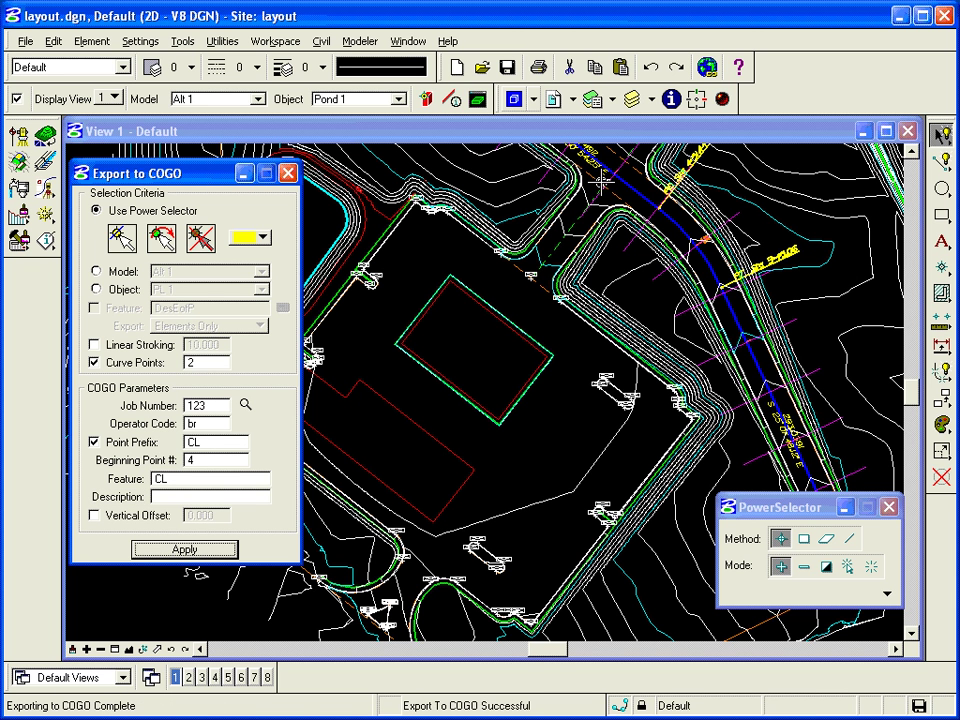
Pick the building pad shape and change the point prefix from CL to BL
click(121, 237)
click(439, 306)
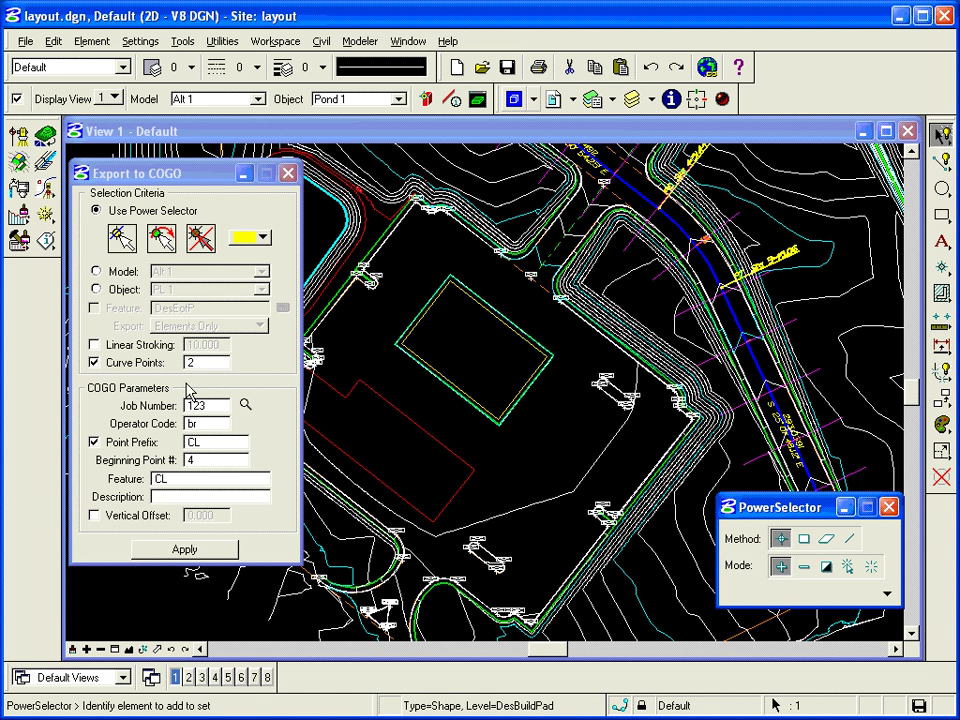
click(201, 442)
drag(203, 450, 147, 441)
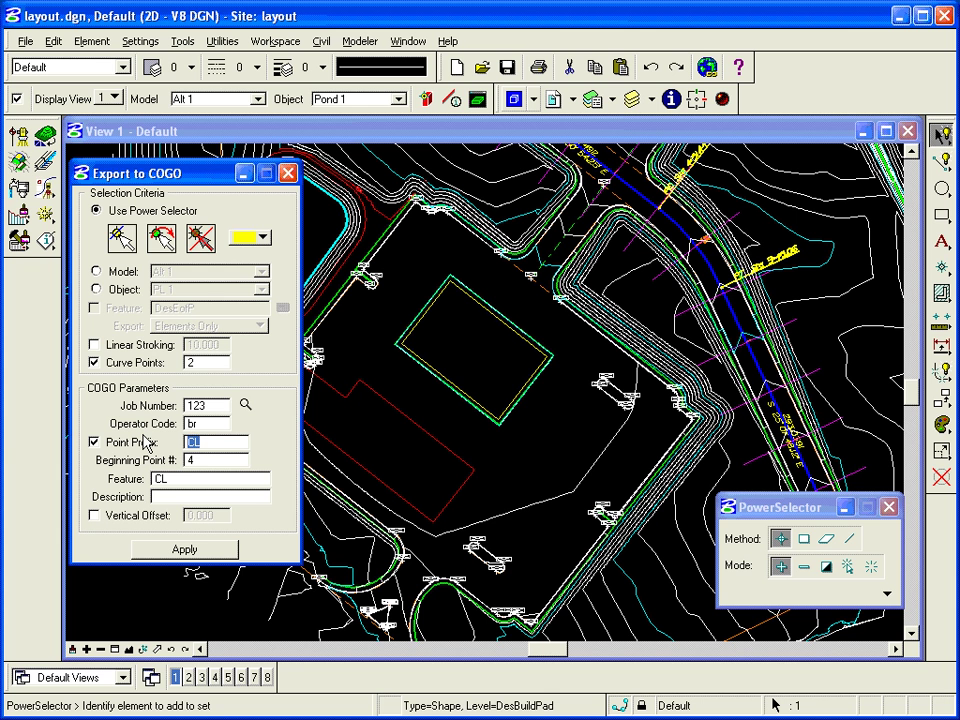
text(BL)
key(Tab)
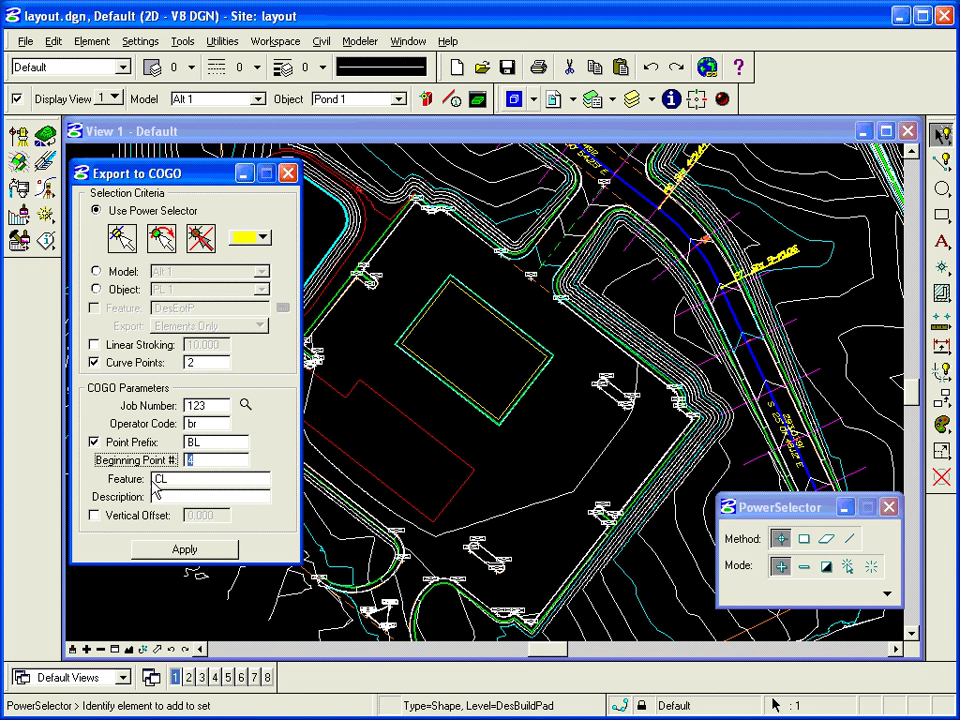
Set beginning point 10 and feature BLCRN, then export the building corners to COGO
key(Tab)
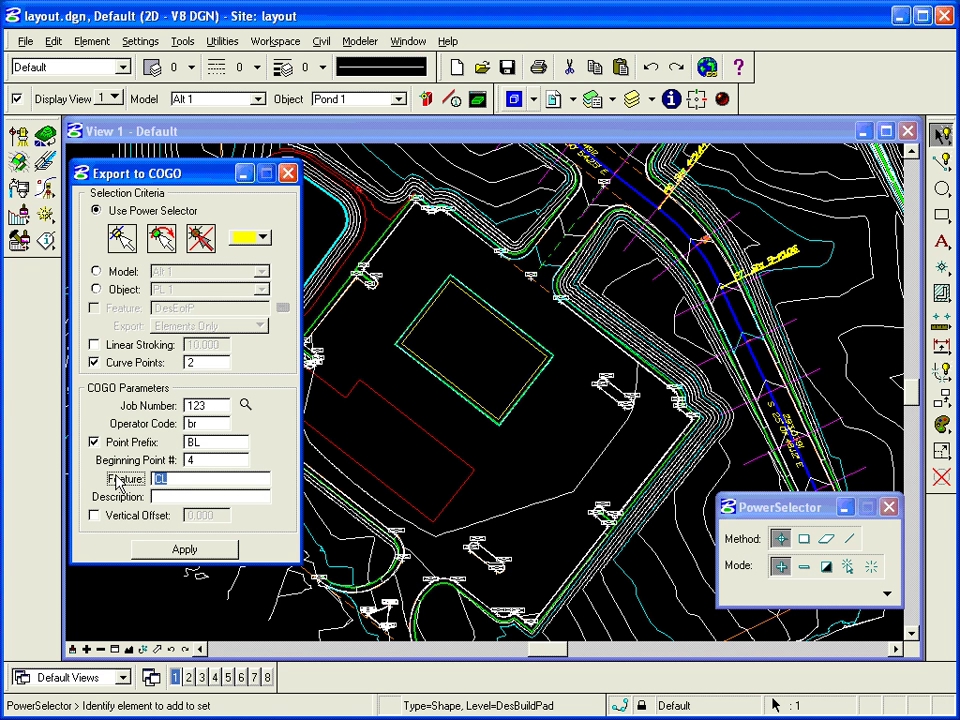
text(BLCRN)
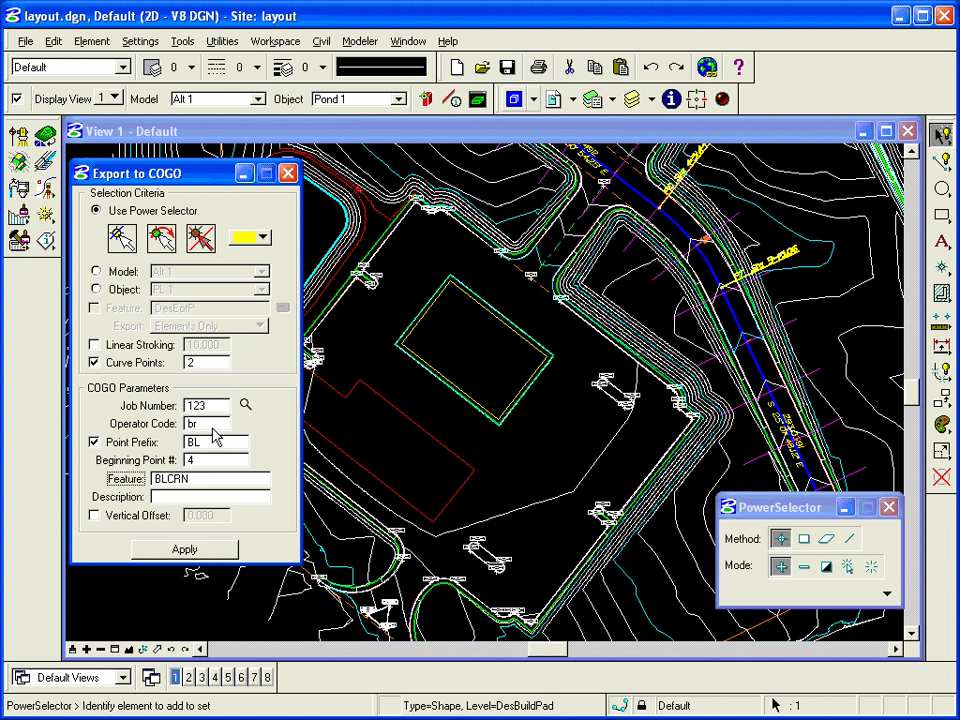
key(shift+Tab)
text(1)
key(Tab)
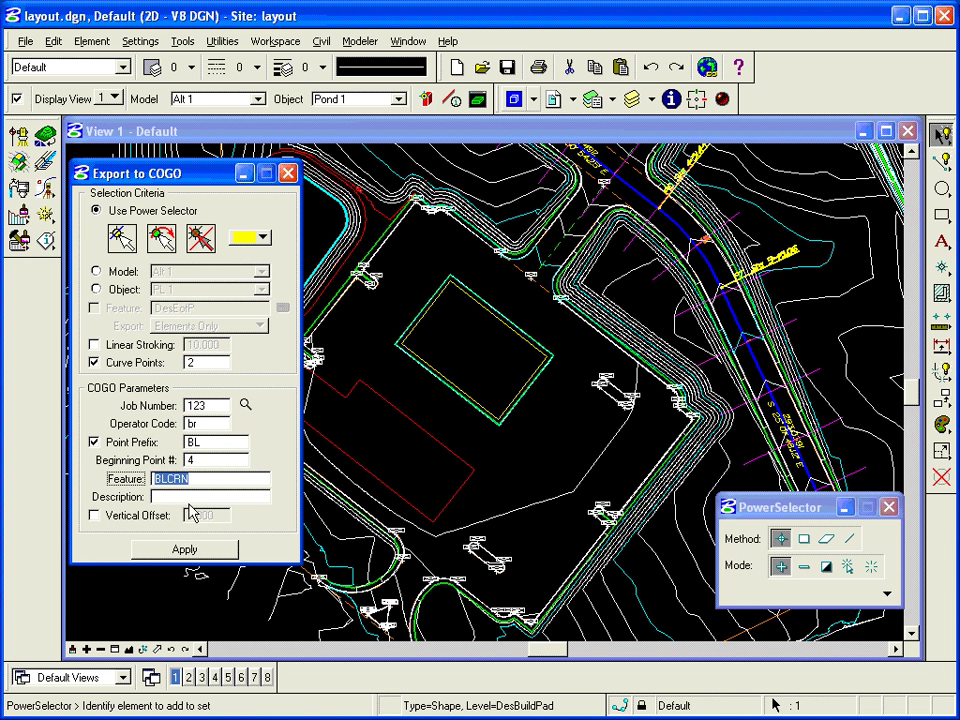
key(shift+Tab)
text(1)
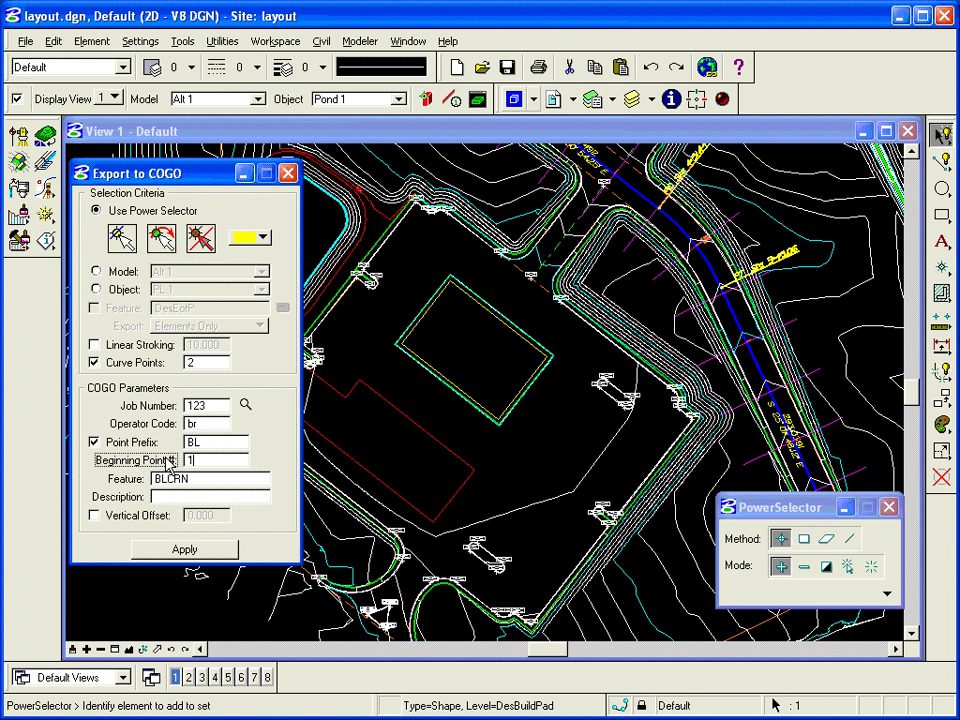
text(0)
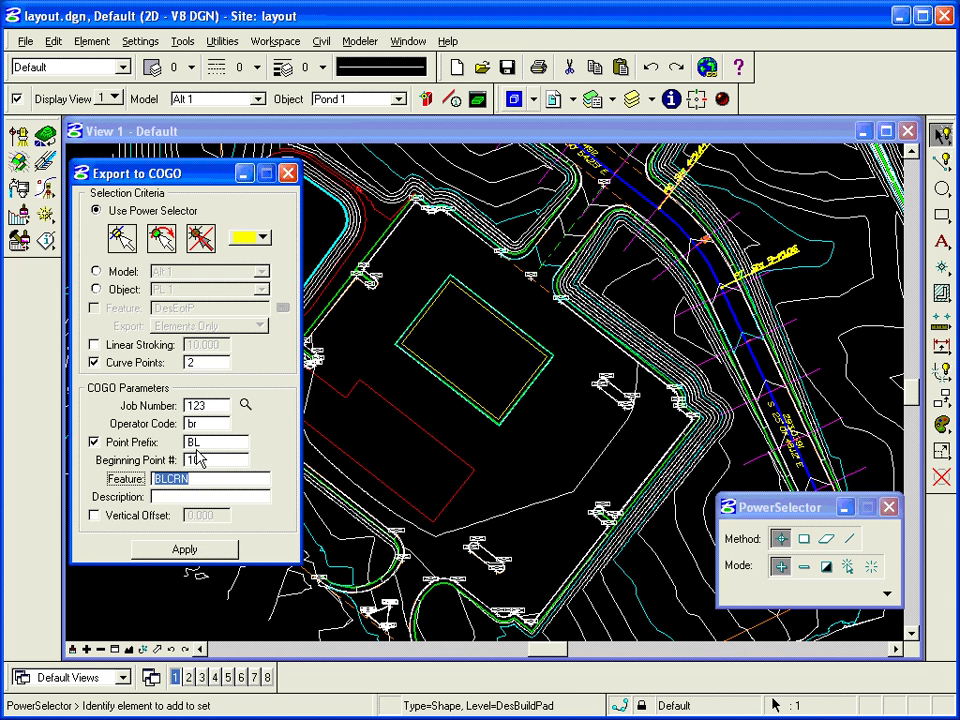
click(189, 552)
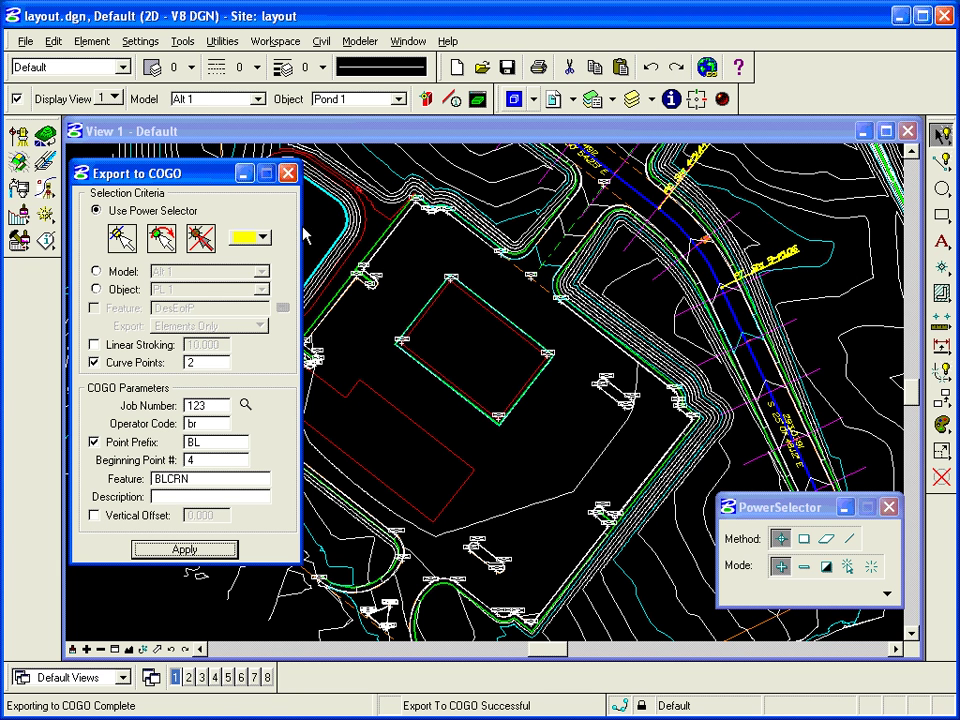
Window-zoom in on the building corner labelled BL10
click(116, 649)
click(440, 386)
click(545, 450)
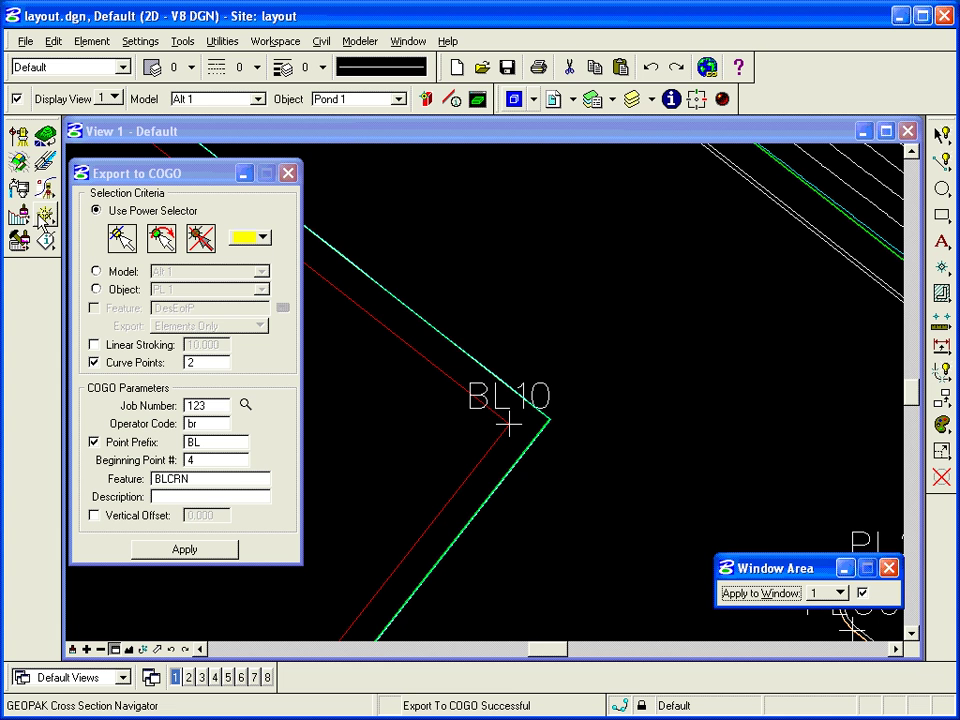
Bring the Coordinate Geometry session window for job 123 forward
click(321, 41)
mouse_move(357, 228)
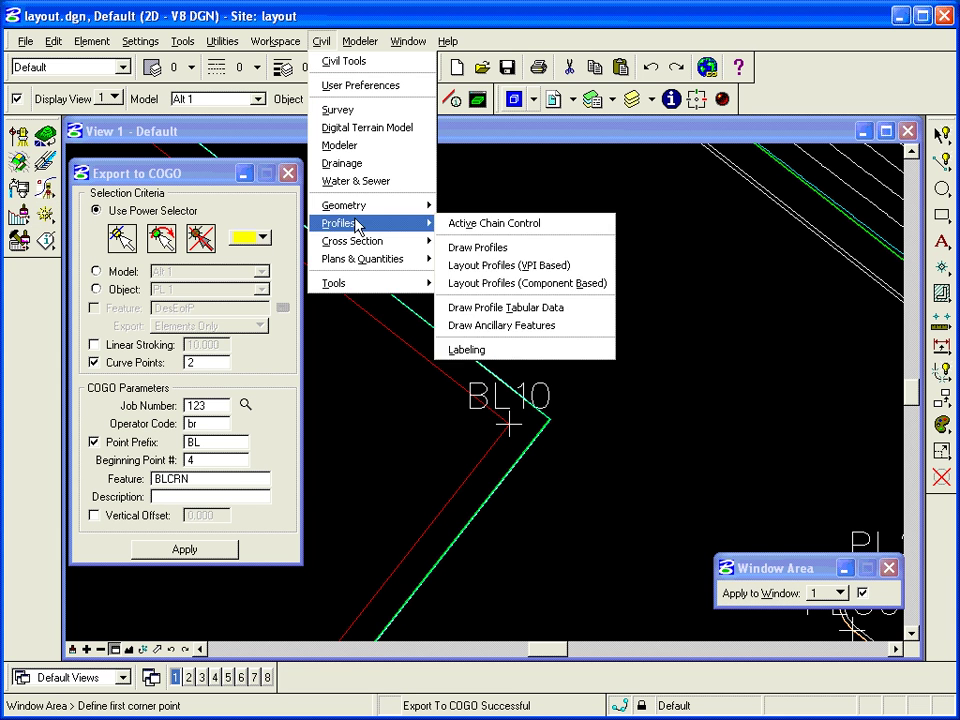
mouse_move(424, 40)
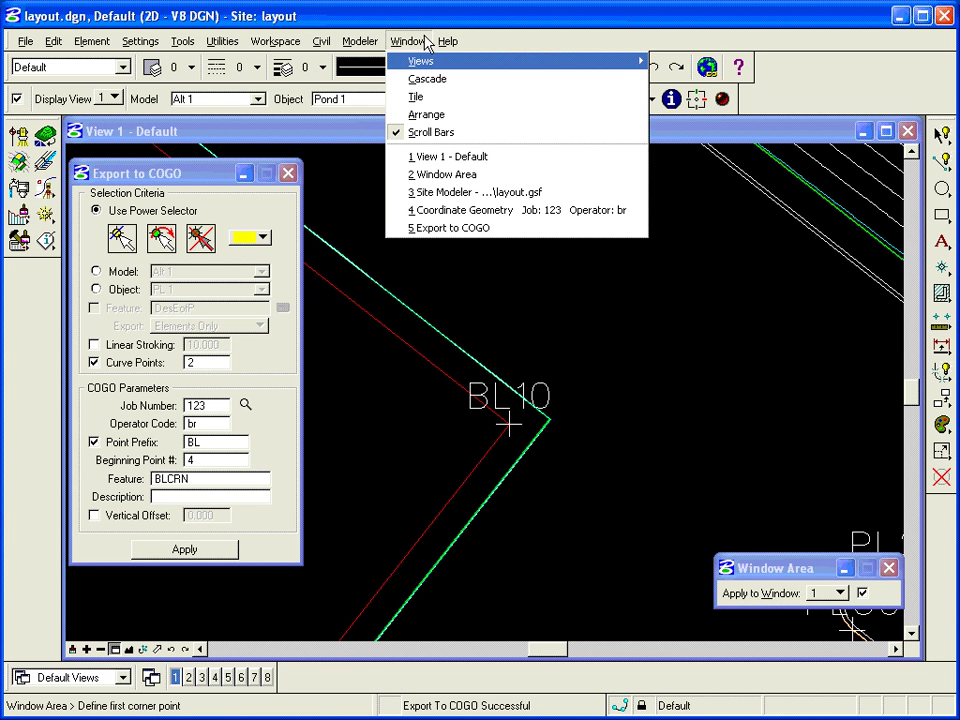
click(447, 217)
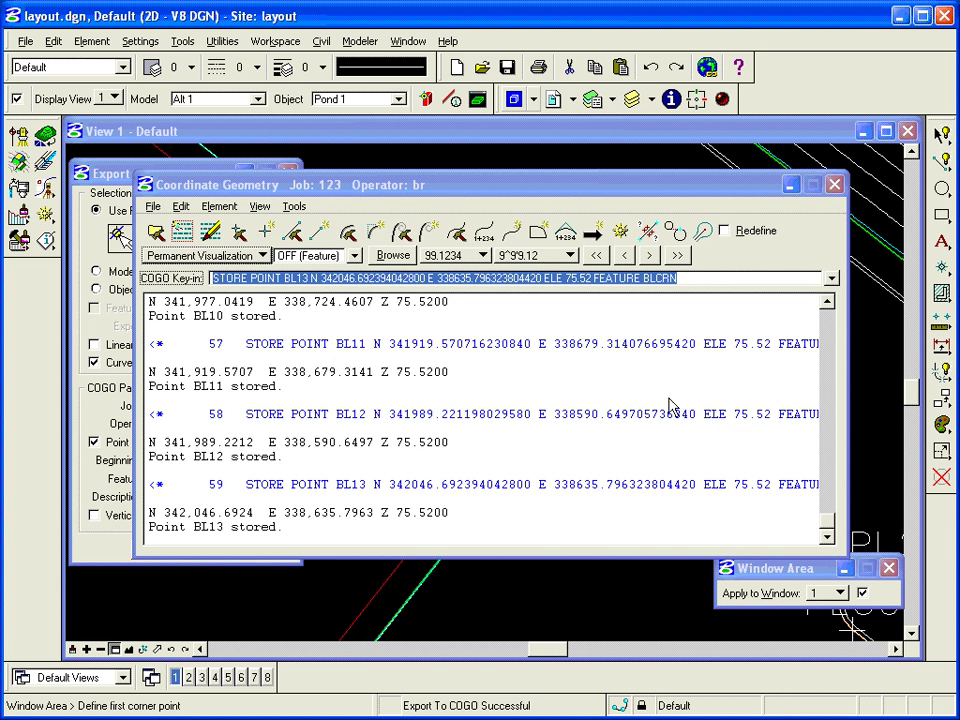
drag(830, 525, 828, 497)
Open the Navigator(123) point list and enlarge it to show the BL, CL and PL points
click(389, 362)
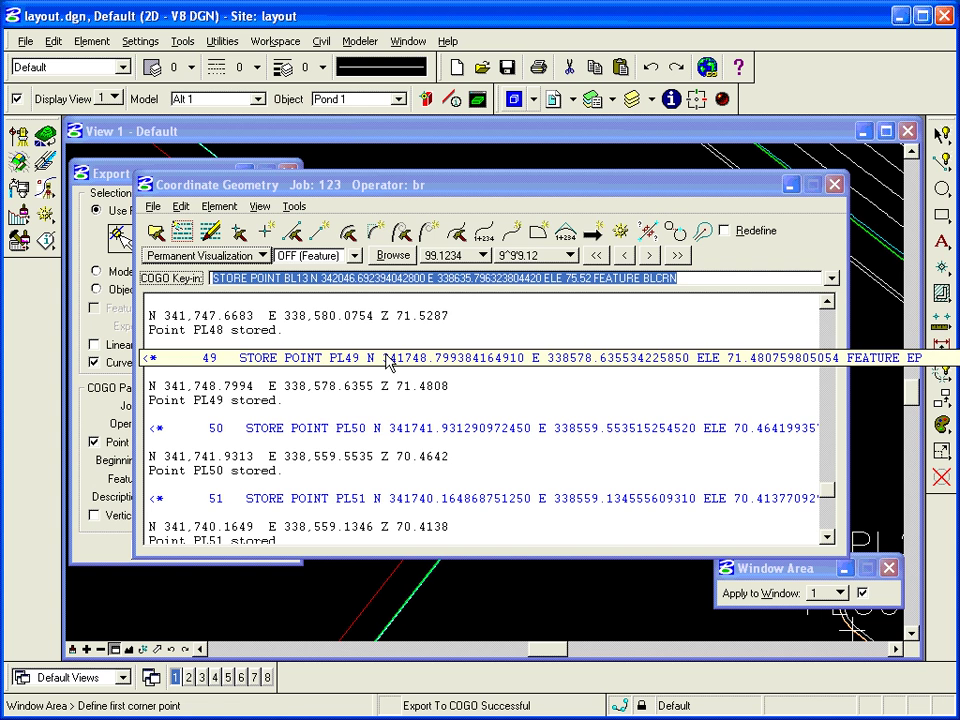
click(621, 231)
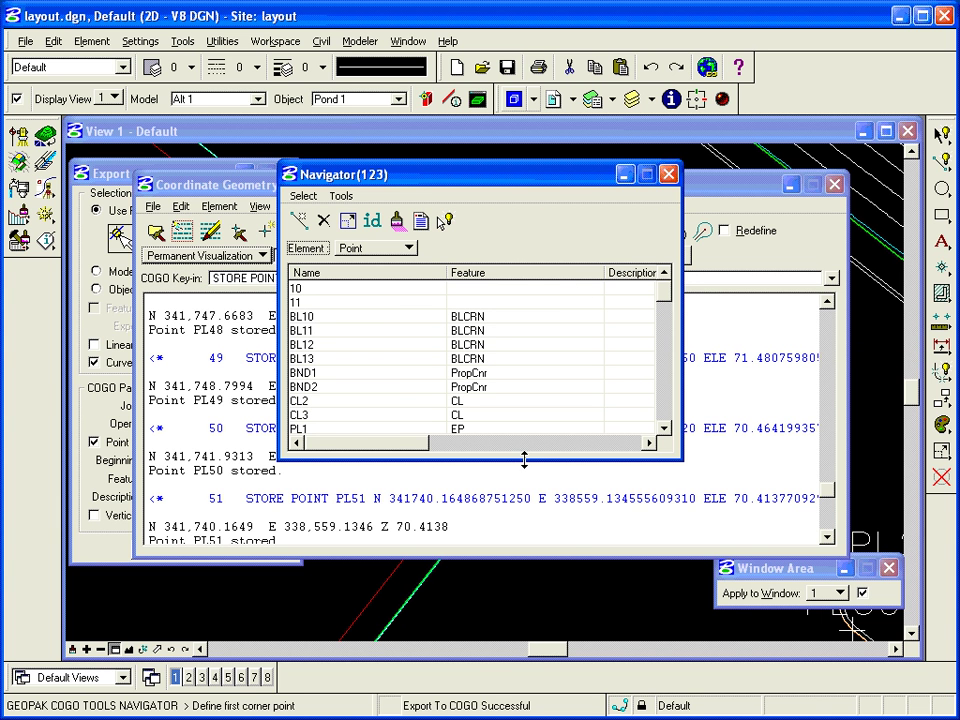
drag(523, 461, 520, 597)
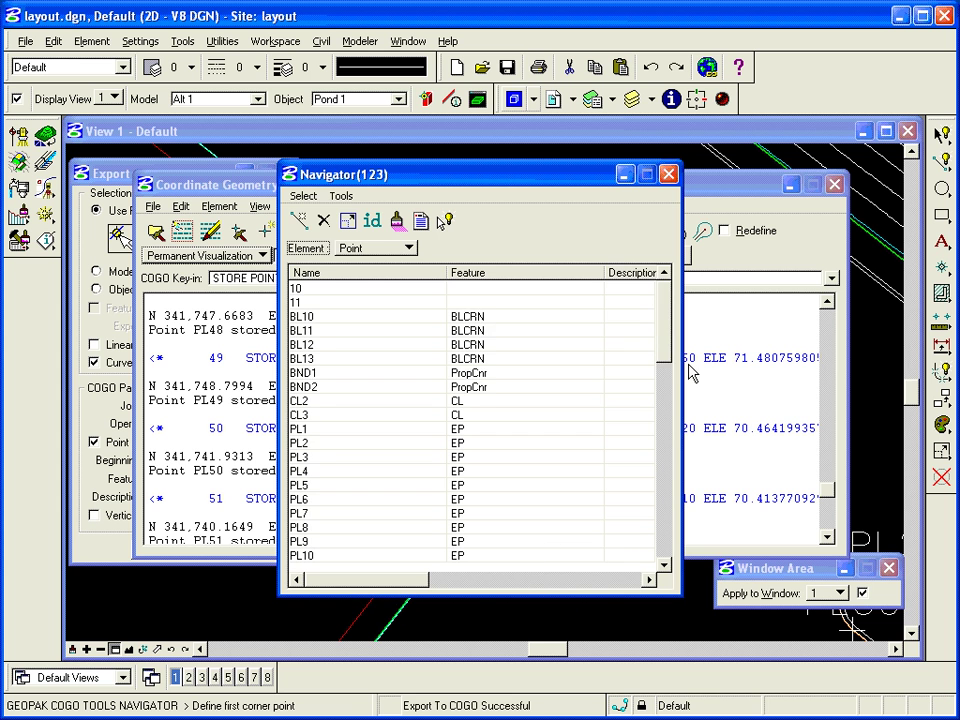
drag(664, 336, 652, 403)
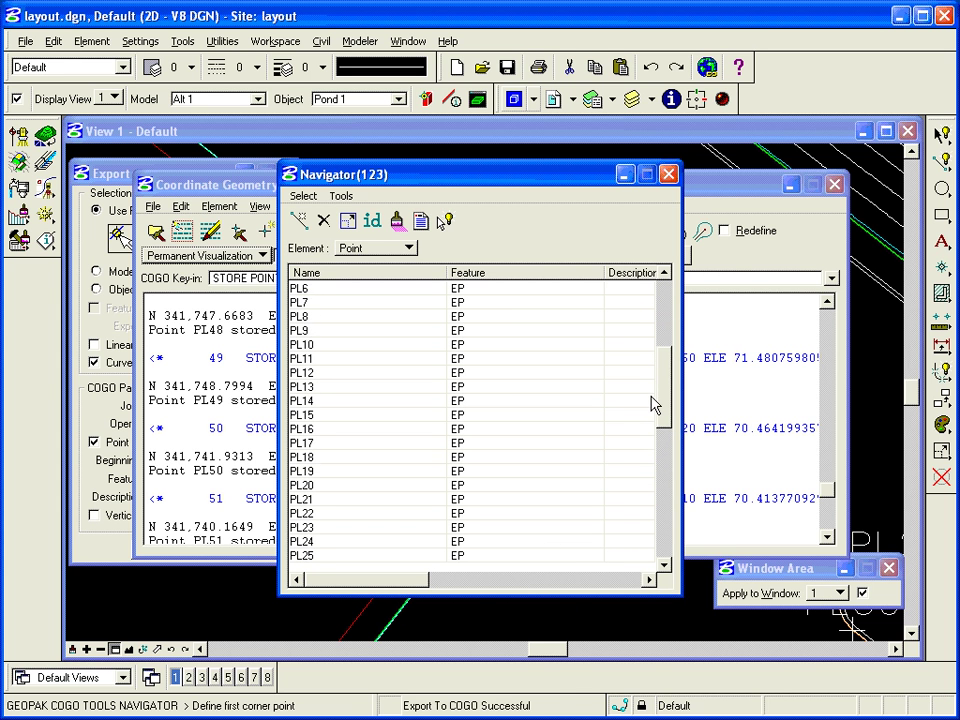
Close the Navigator, the COGO session without saving, and Export to COGO
click(668, 174)
click(835, 184)
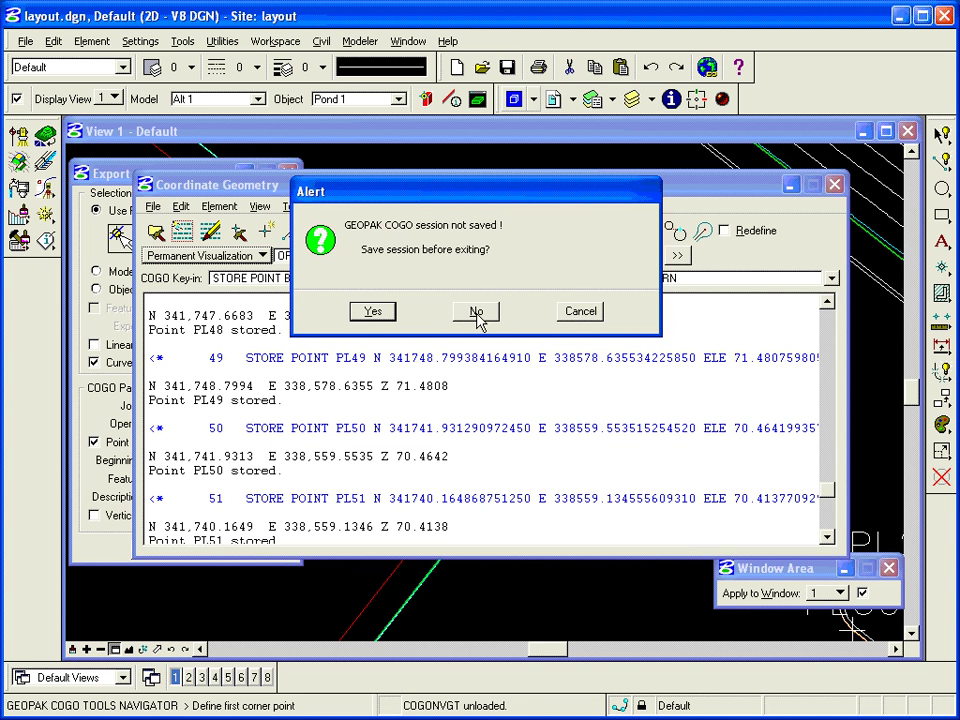
click(476, 311)
click(291, 175)
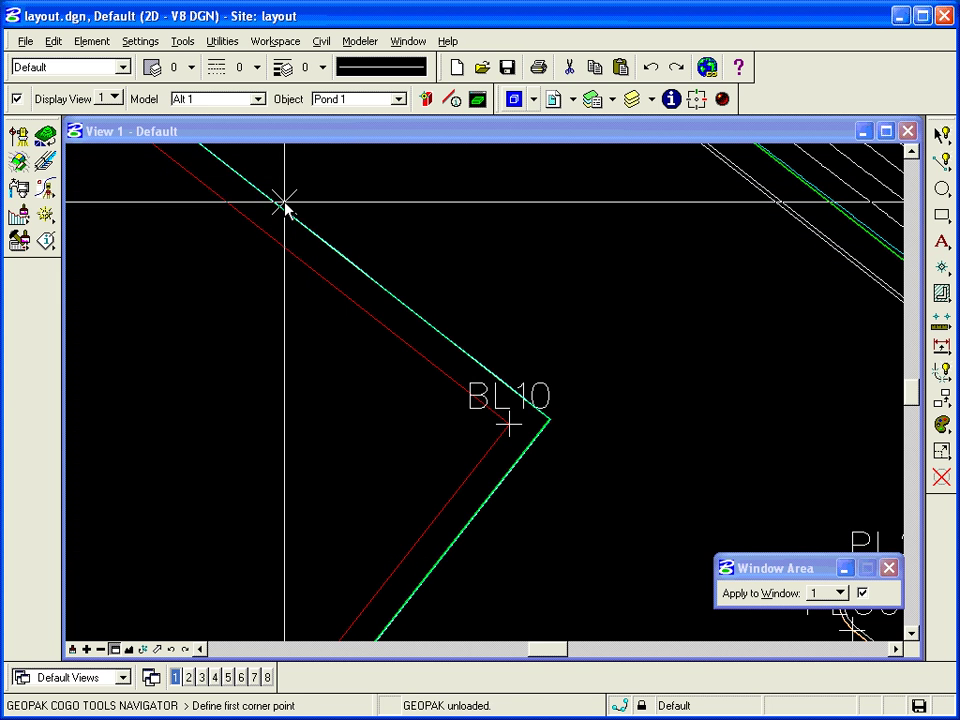
Fit the whole drawing, then window-zoom to frame the site layout
click(129, 650)
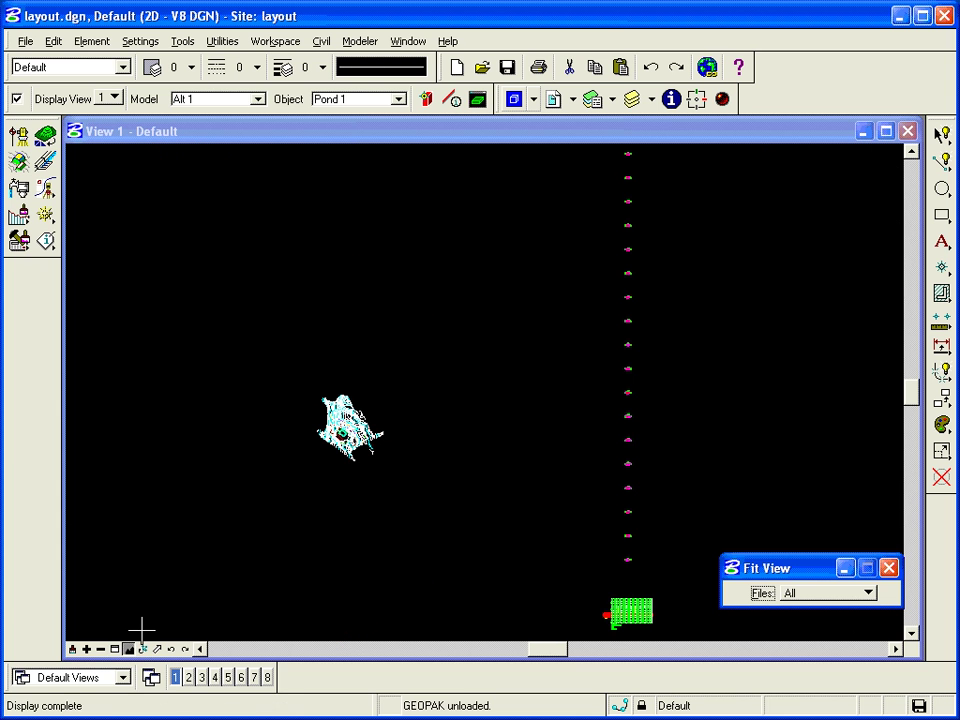
click(114, 649)
click(306, 401)
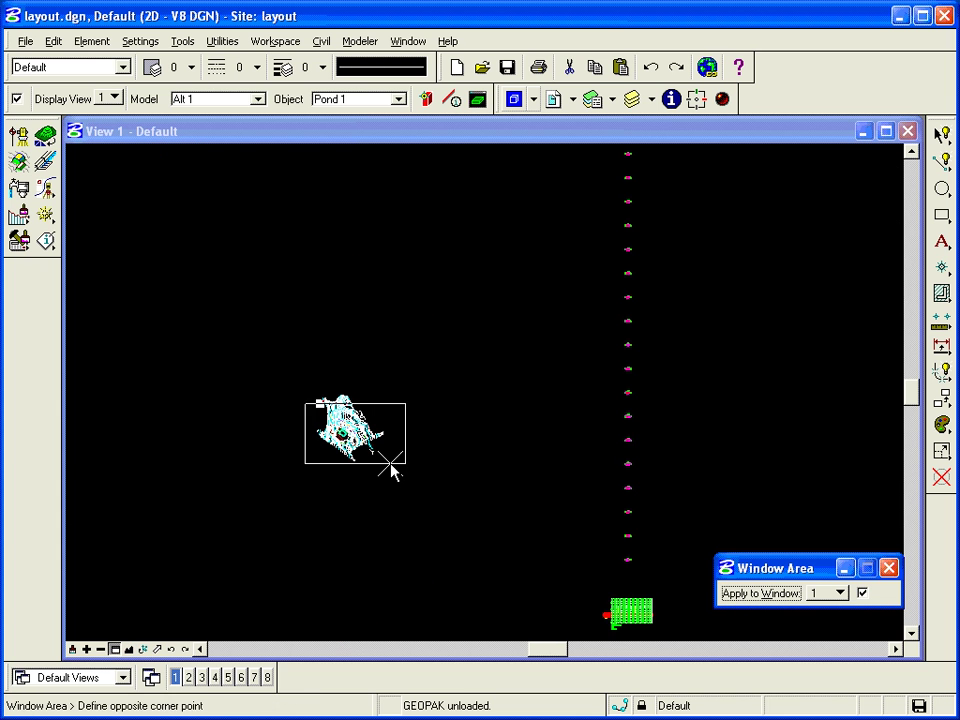
click(393, 464)
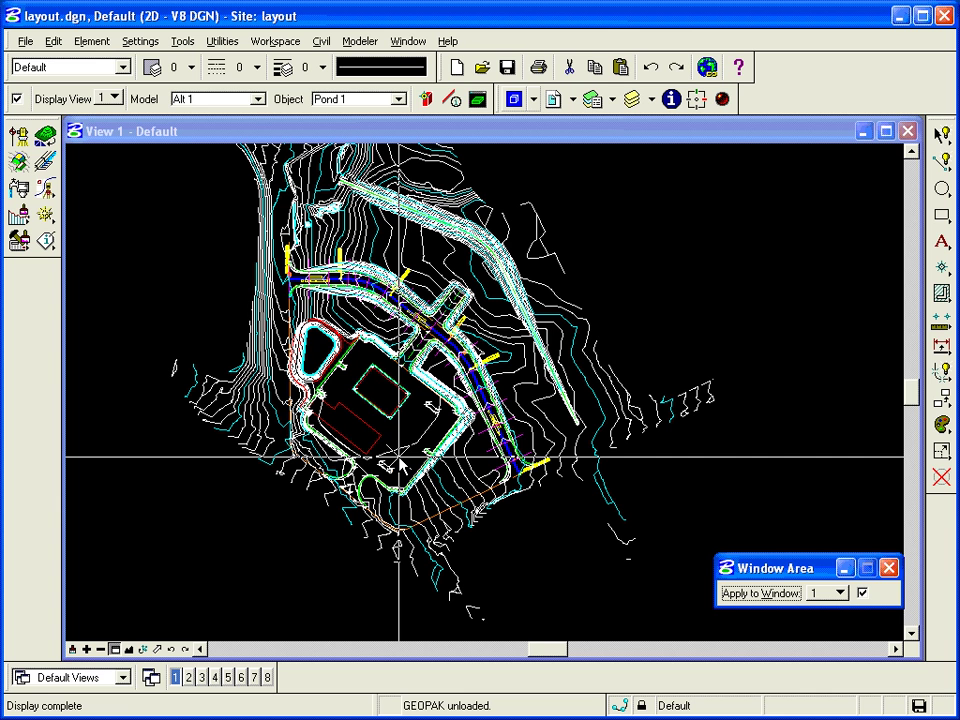